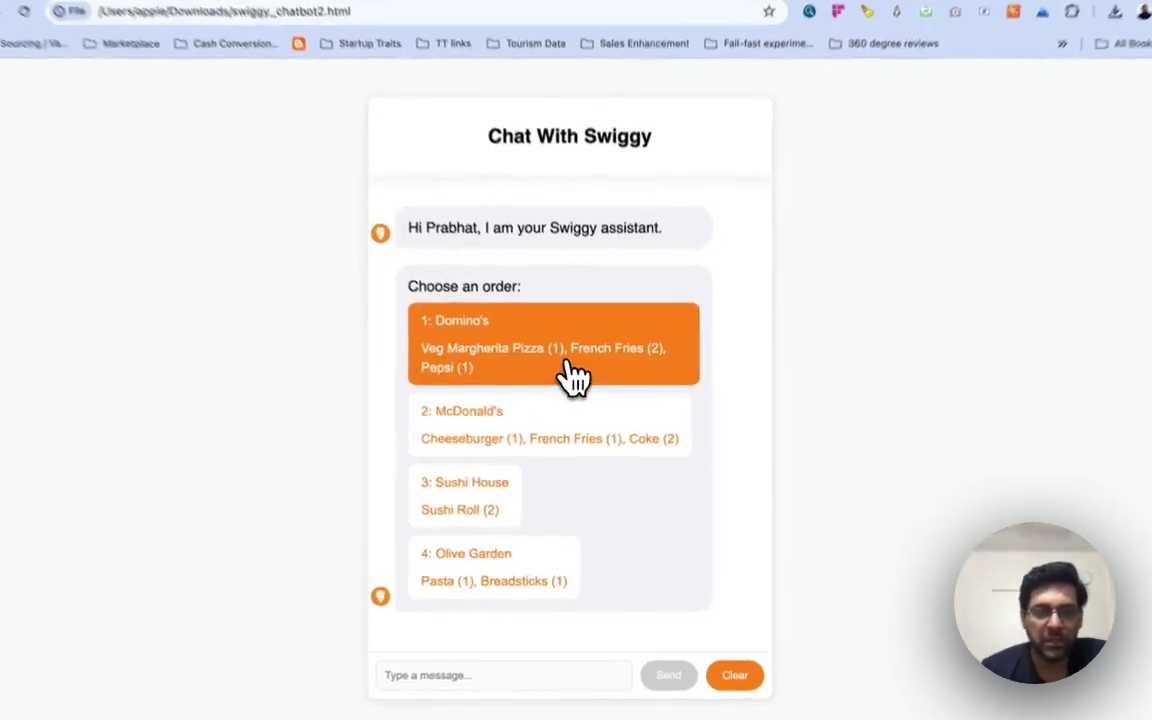
# Choose the Domino's order in the Swiggy chatbot, confirm that help is needed with it, and select Other Issues.
pyautogui.click(573, 378)
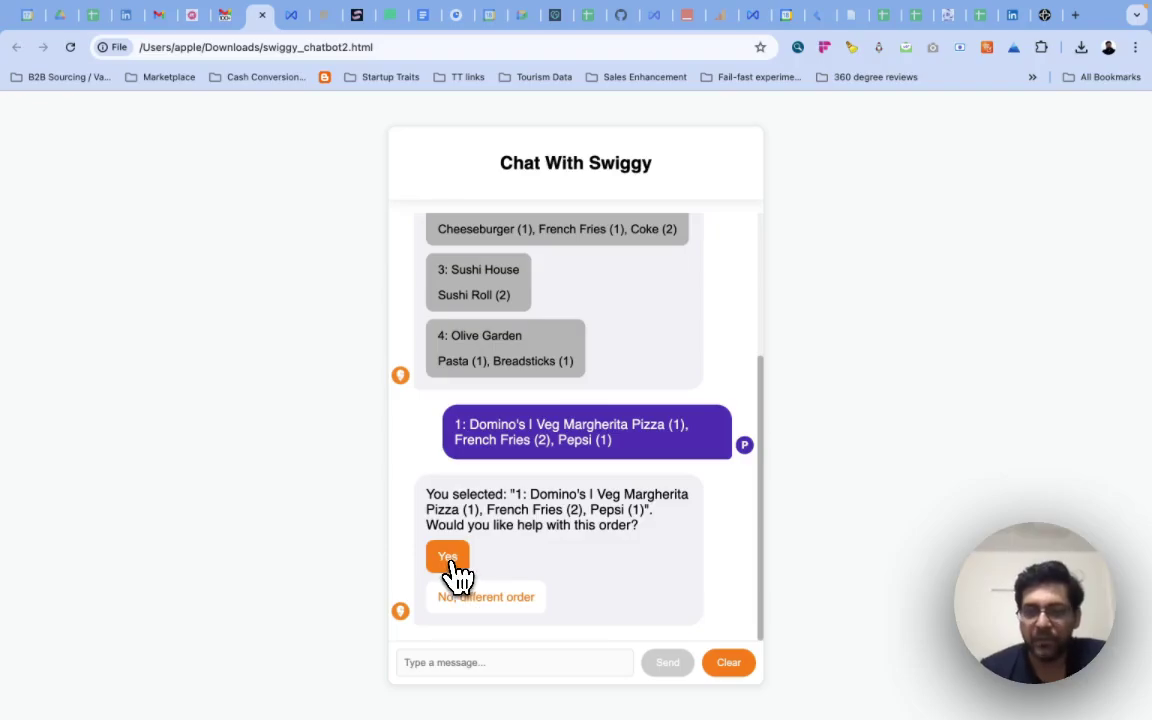
pyautogui.click(450, 563)
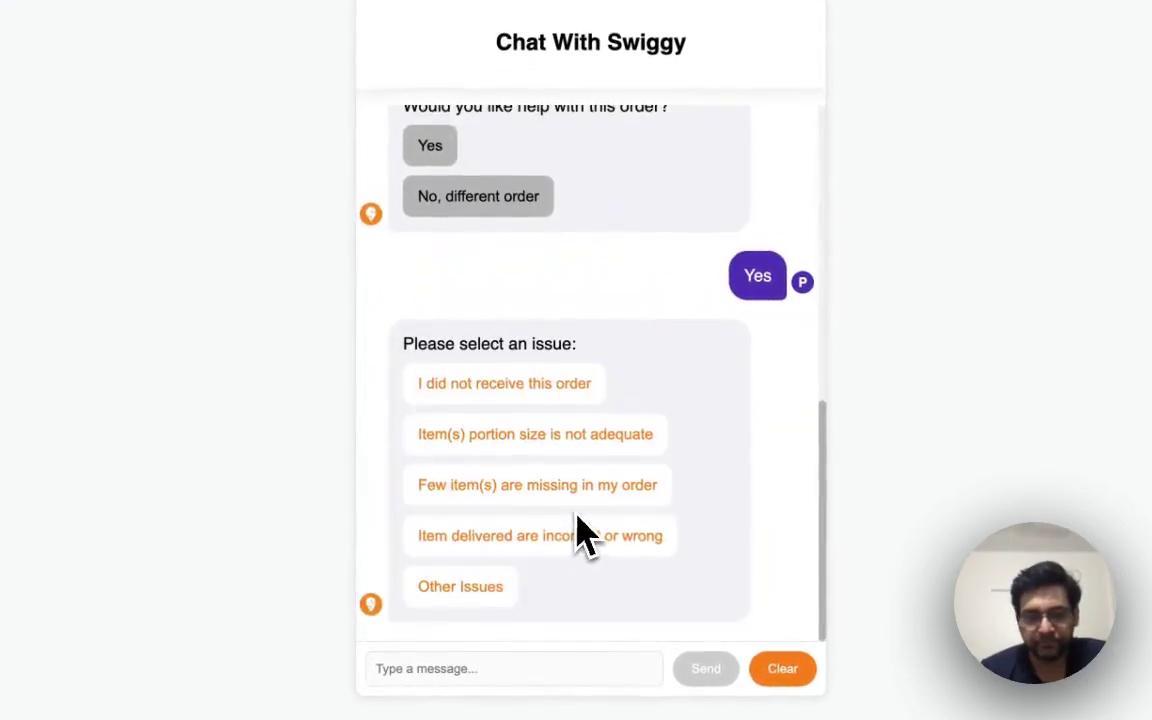
pyautogui.click(494, 584)
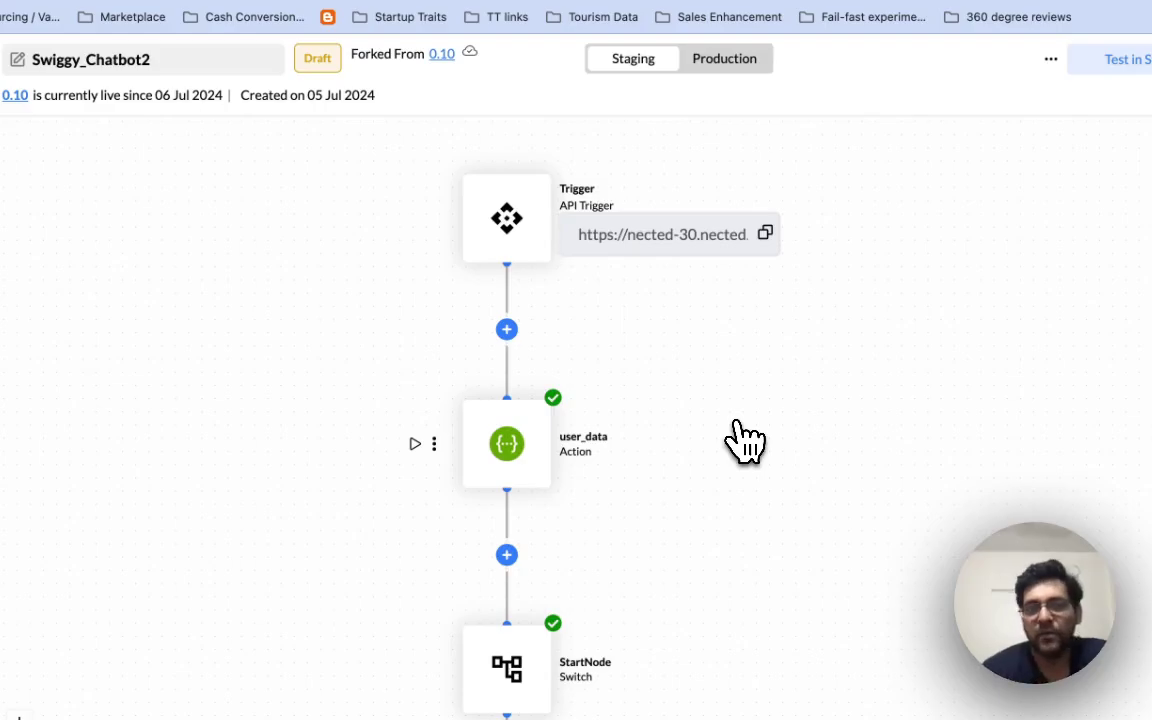
# Examine the Swiggy_Chatbot2 workflow from the API trigger and user_data action through the StartNode, DifferentOrder, SelectOrder, ConfirmOrder and HelpWithOrder switches.
pyautogui.scroll(-5, 733, 470)
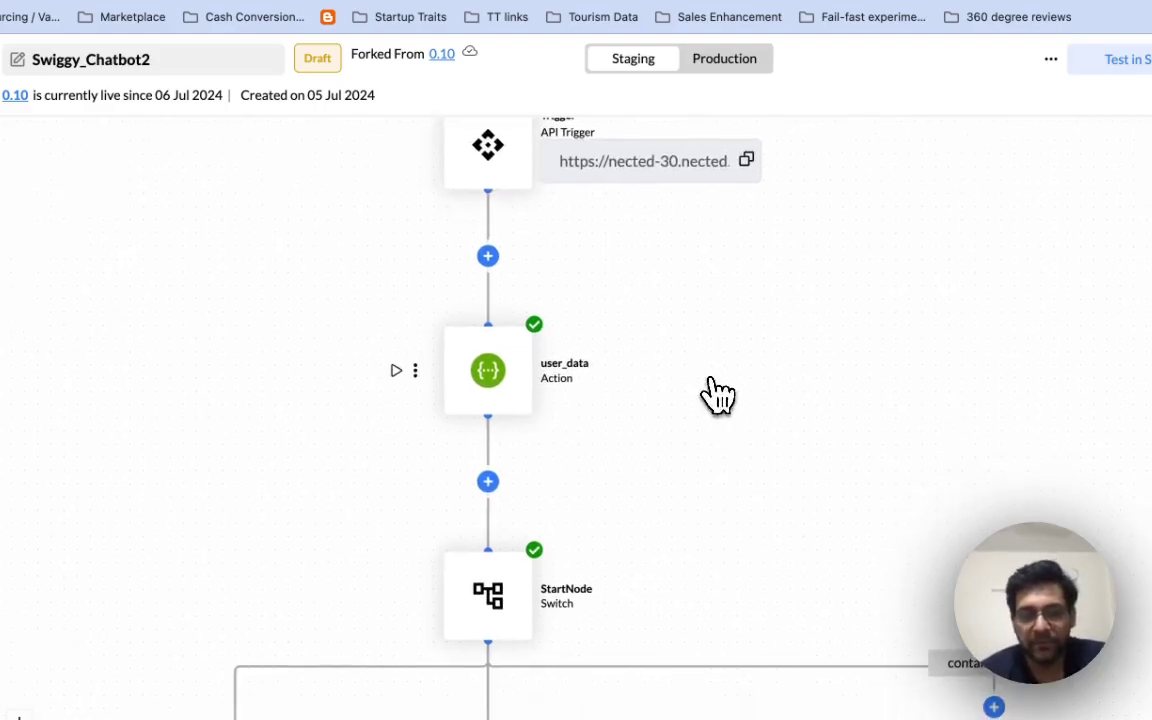
pyautogui.scroll(-4, 710, 418)
pyautogui.hscroll(5, 651, 406)
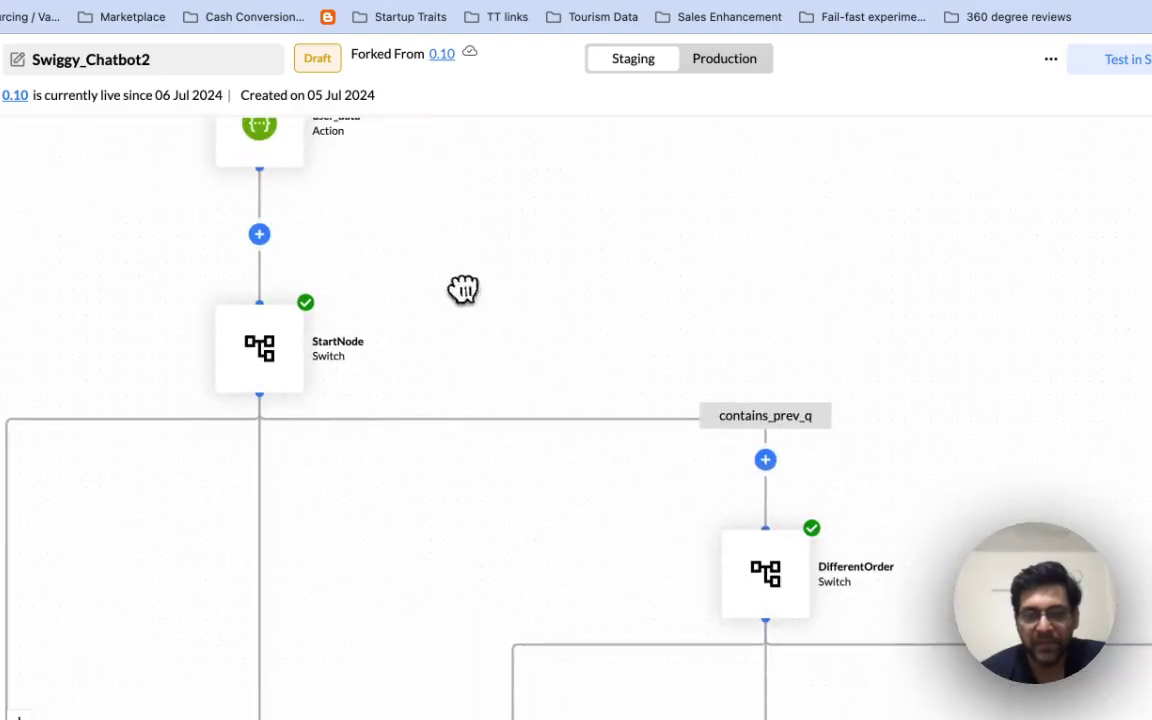
pyautogui.scroll(-1, 676, 321)
pyautogui.moveTo(211, 290)
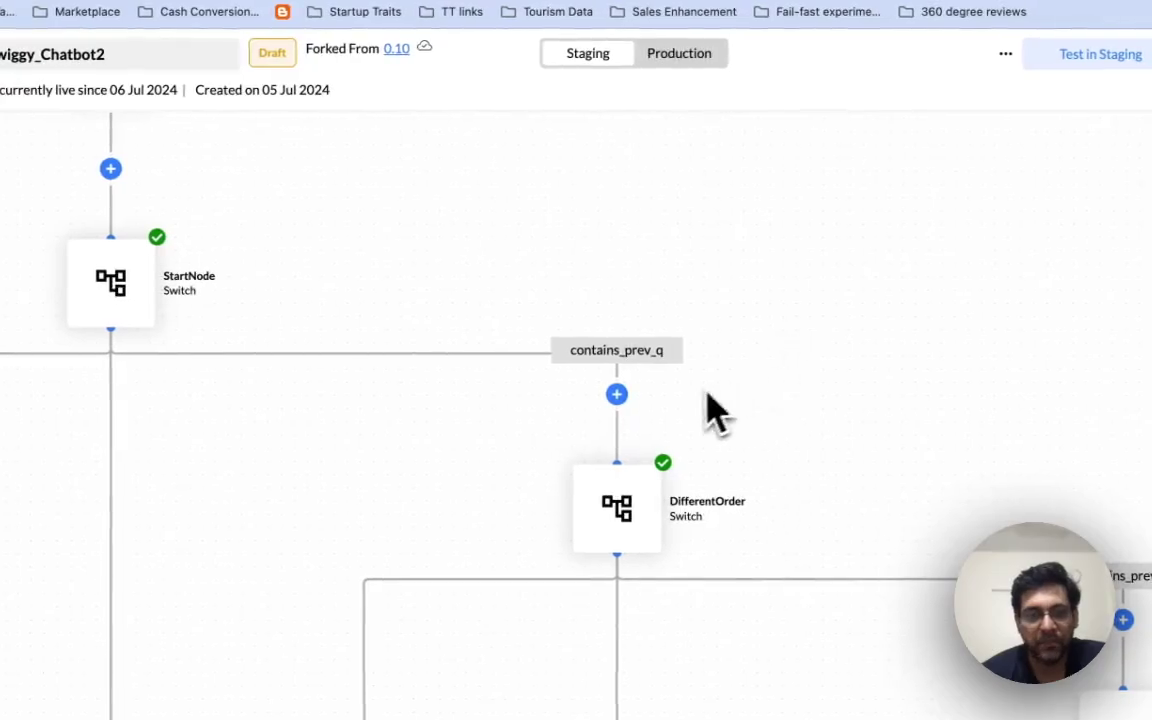
pyautogui.moveTo(866, 497)
pyautogui.moveTo(823, 507); pyautogui.dragTo(656, 283)
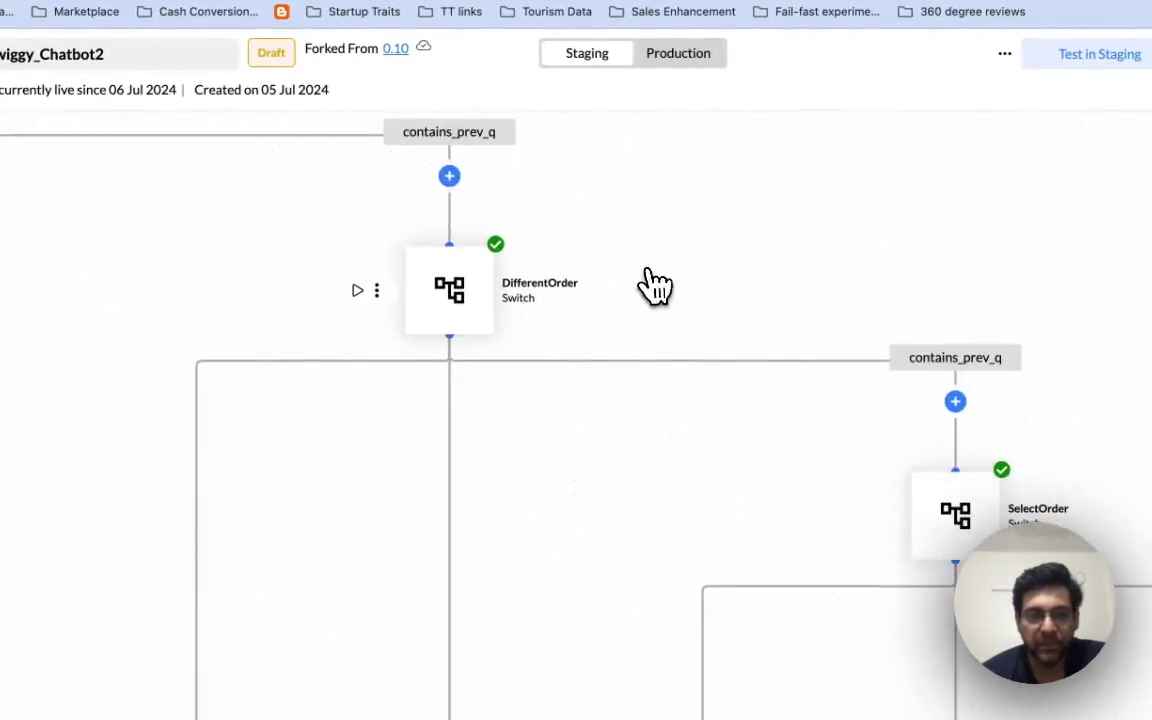
pyautogui.scroll(-3, 550, 375)
pyautogui.scroll(-5, 527, 399)
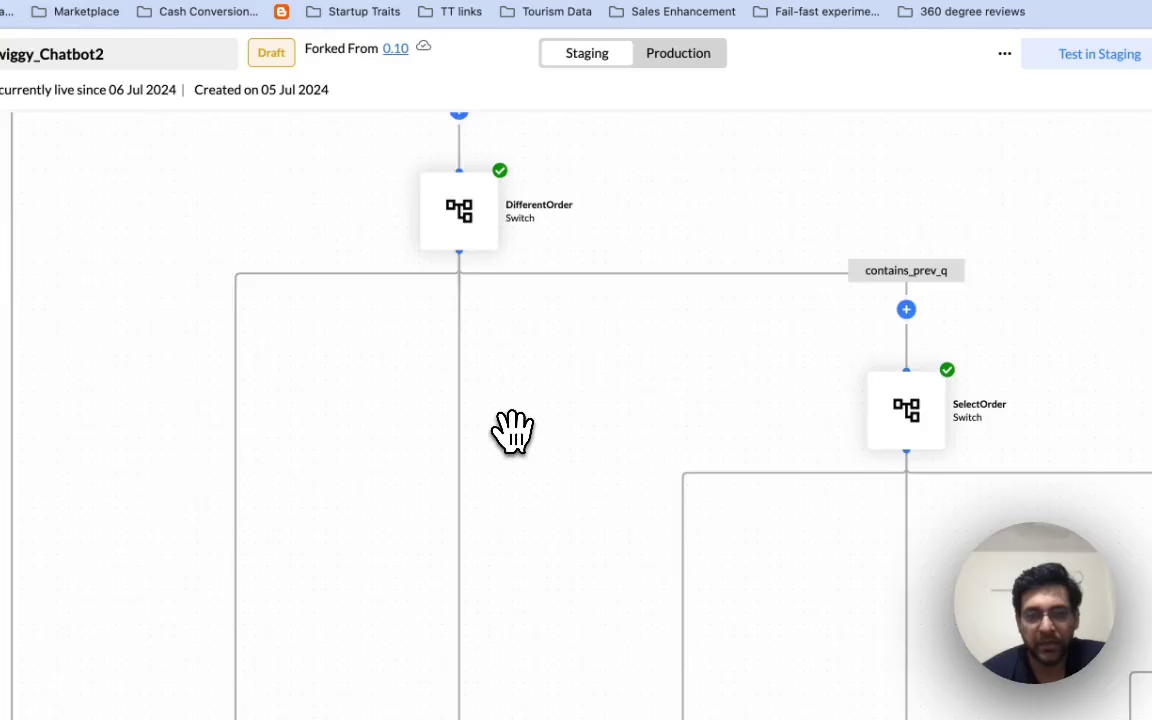
pyautogui.moveTo(507, 428); pyautogui.dragTo(240, 331)
pyautogui.moveTo(484, 408); pyautogui.dragTo(258, 318)
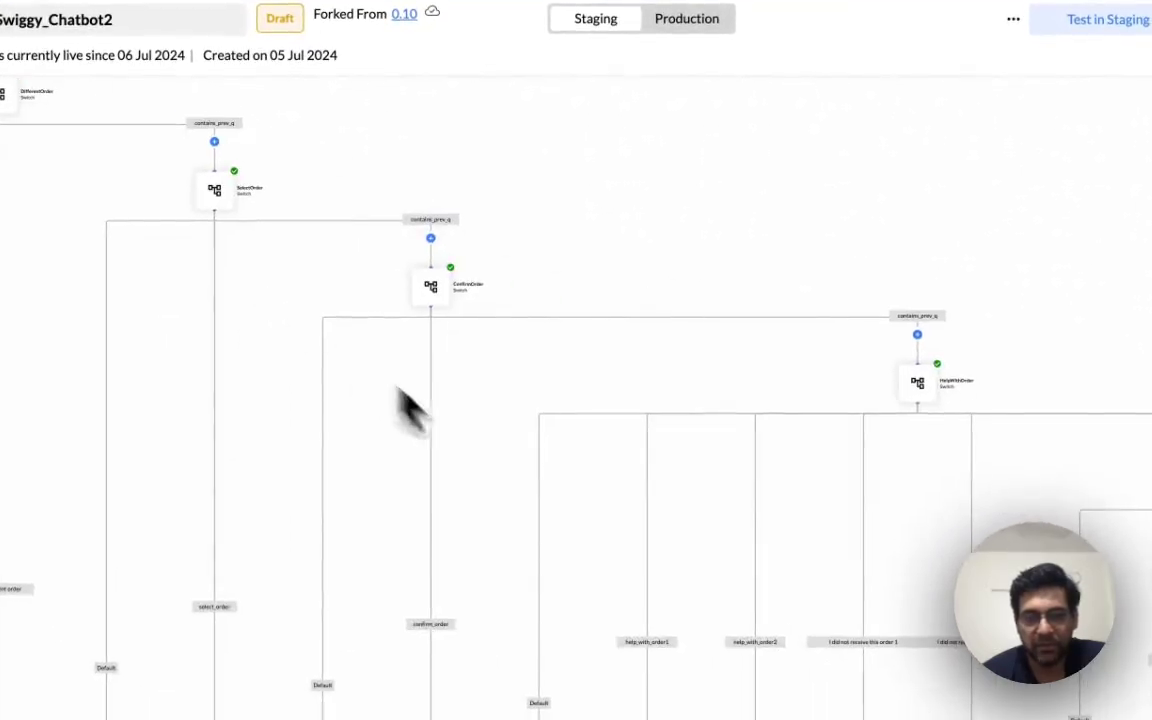
pyautogui.moveTo(337, 342); pyautogui.dragTo(900, 550)
pyautogui.moveTo(498, 172); pyautogui.dragTo(546, 307)
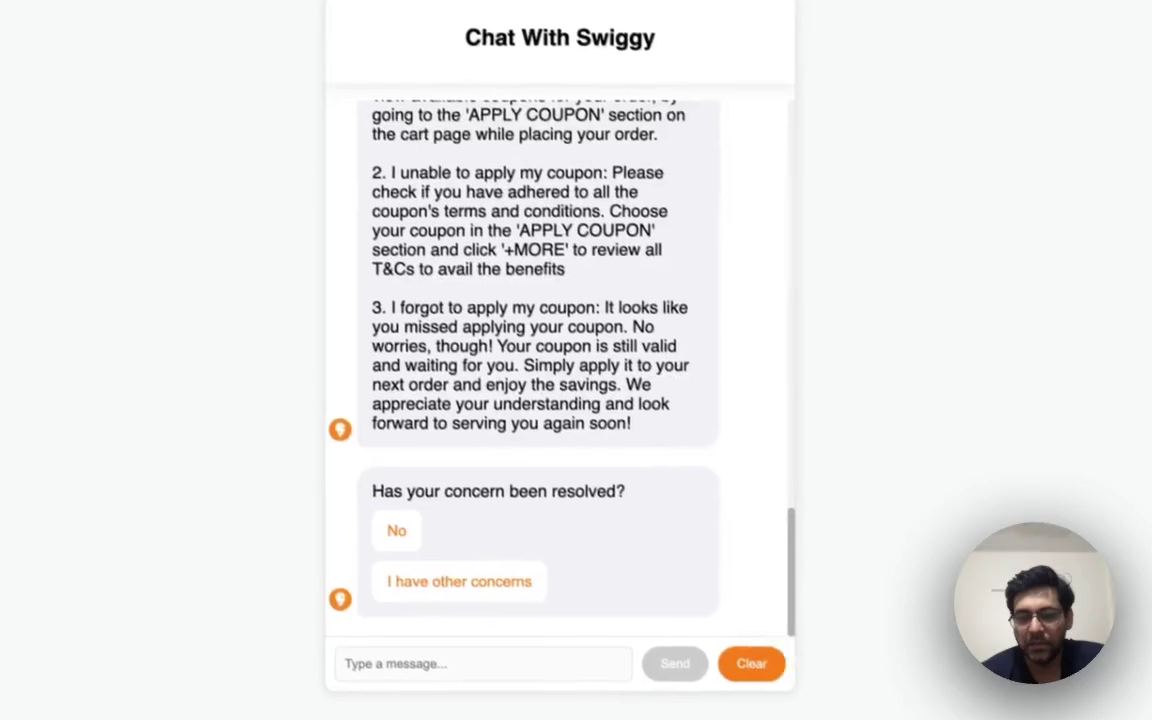
# Clear the Swiggy chatbot conversation and choose the Domino's order in the fresh chat.
pyautogui.click(742, 648)
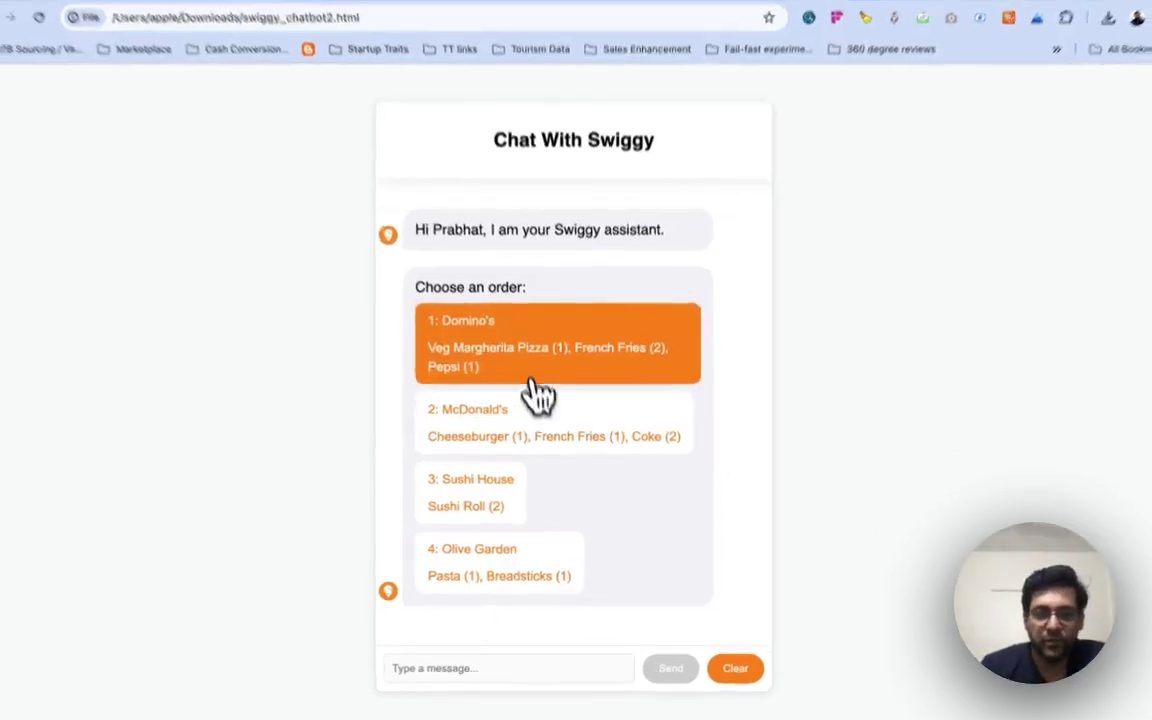
pyautogui.click(537, 395)
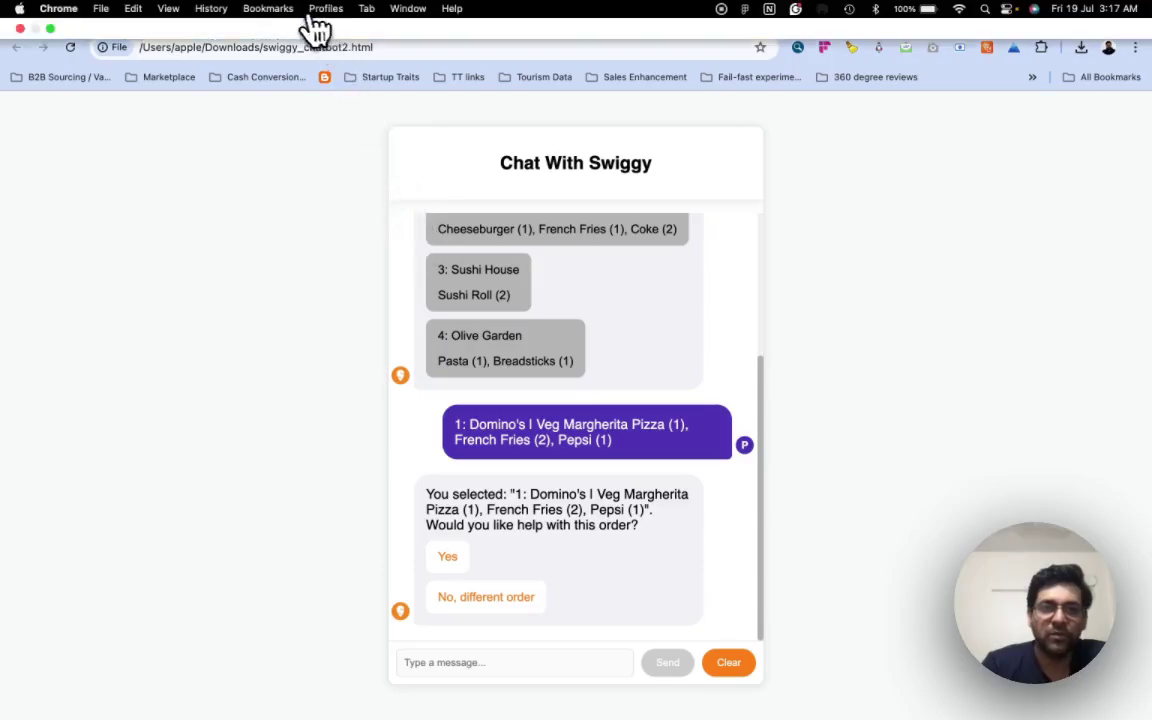
# Switch to Nected, open the Swiggy_Chatbot2 workflow from the workflow list and examine its opening nodes.
pyautogui.click(295, 15)
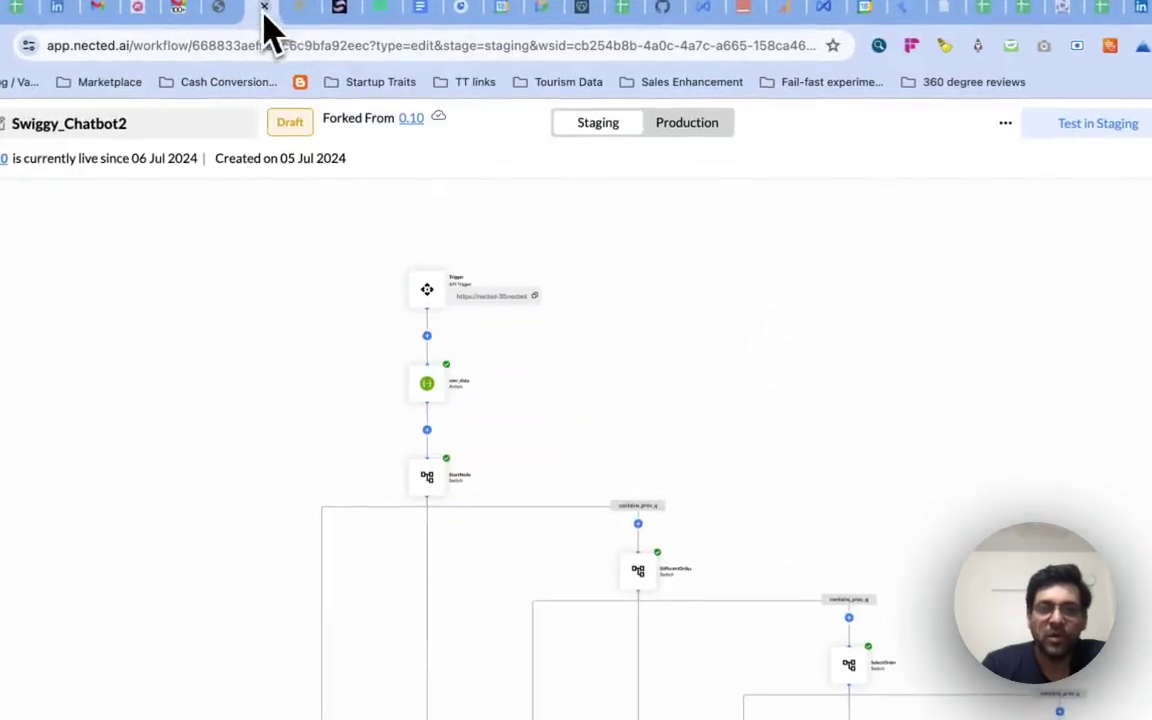
pyautogui.scroll(-5, 700, 380)
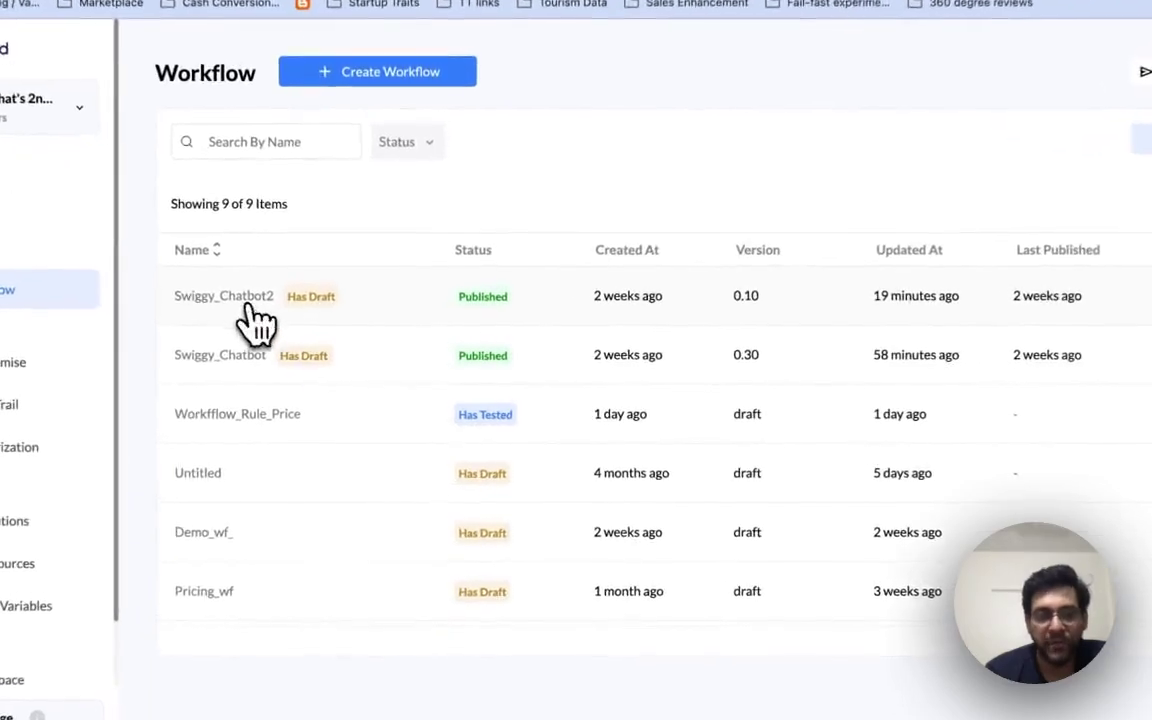
pyautogui.click(255, 320)
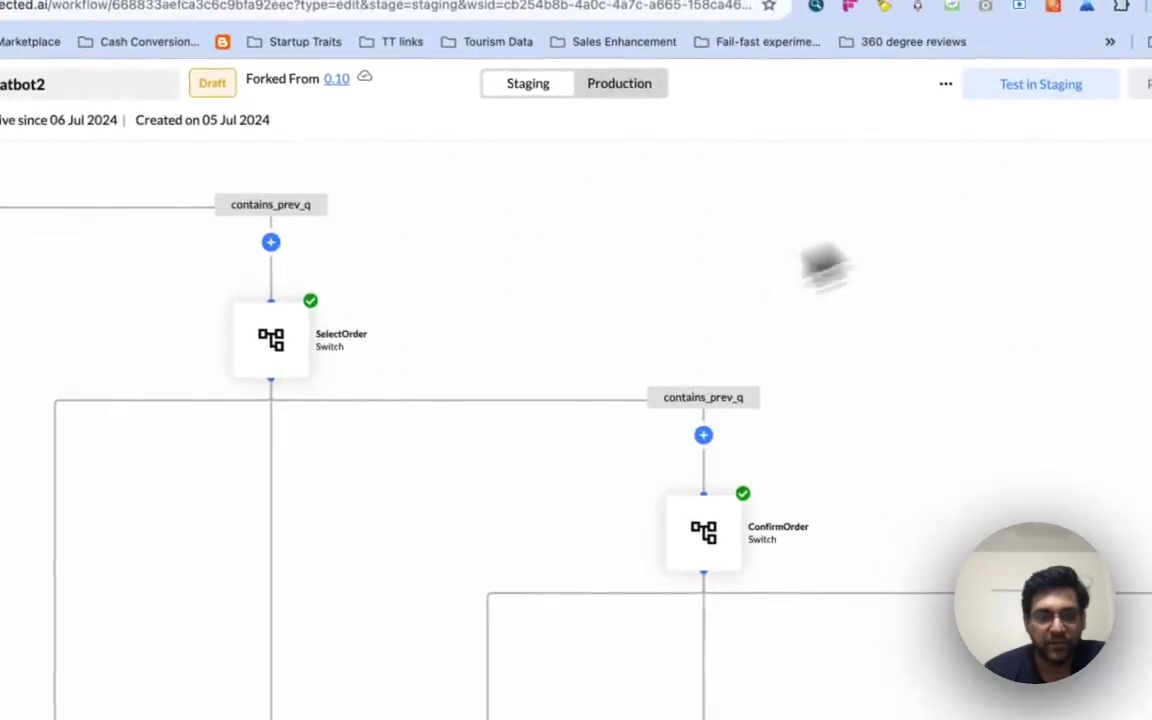
pyautogui.scroll(-5, 445, 382)
pyautogui.hscroll(-3, 600, 390)
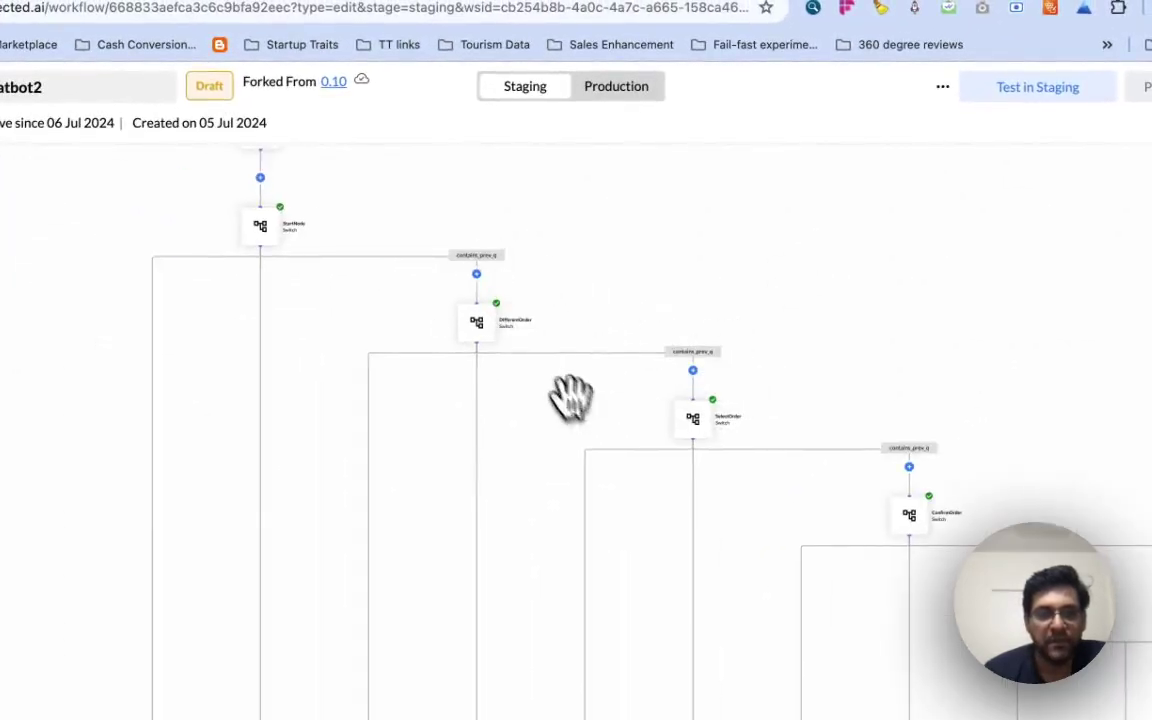
pyautogui.scroll(4, 568, 393)
pyautogui.hscroll(-2, 500, 380)
pyautogui.scroll(1, 475, 330)
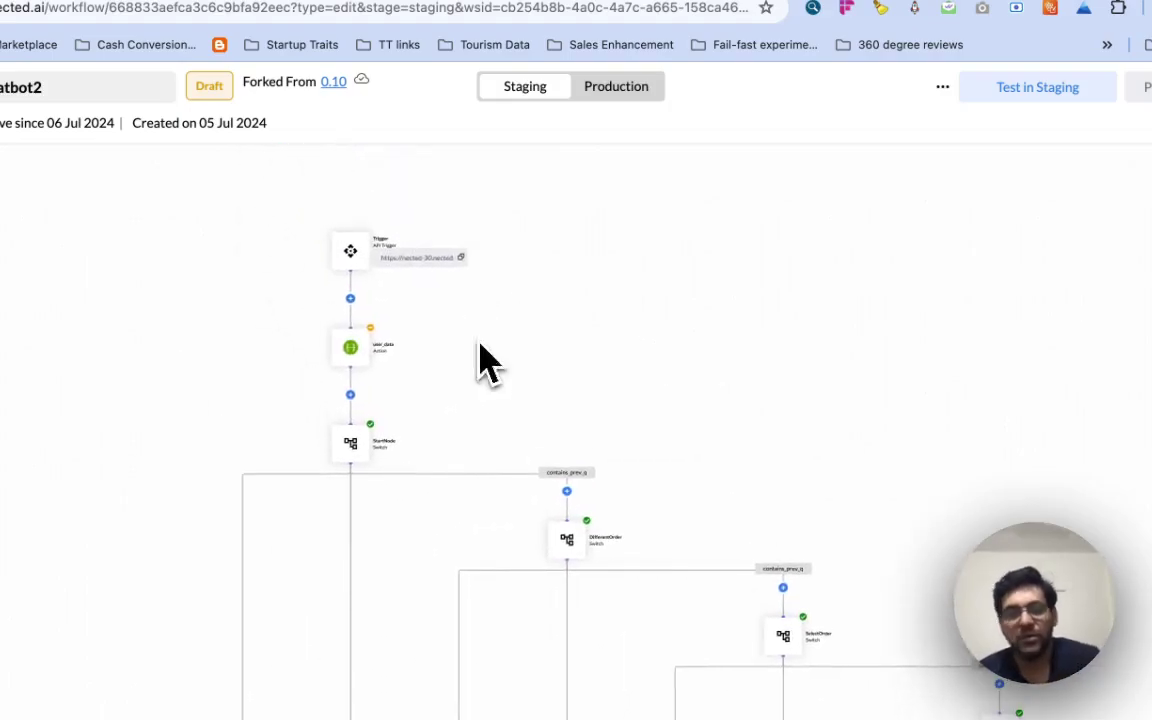
# Open the API Trigger node and review its authentication, base URL and body parameter settings.
pyautogui.click(362, 276)
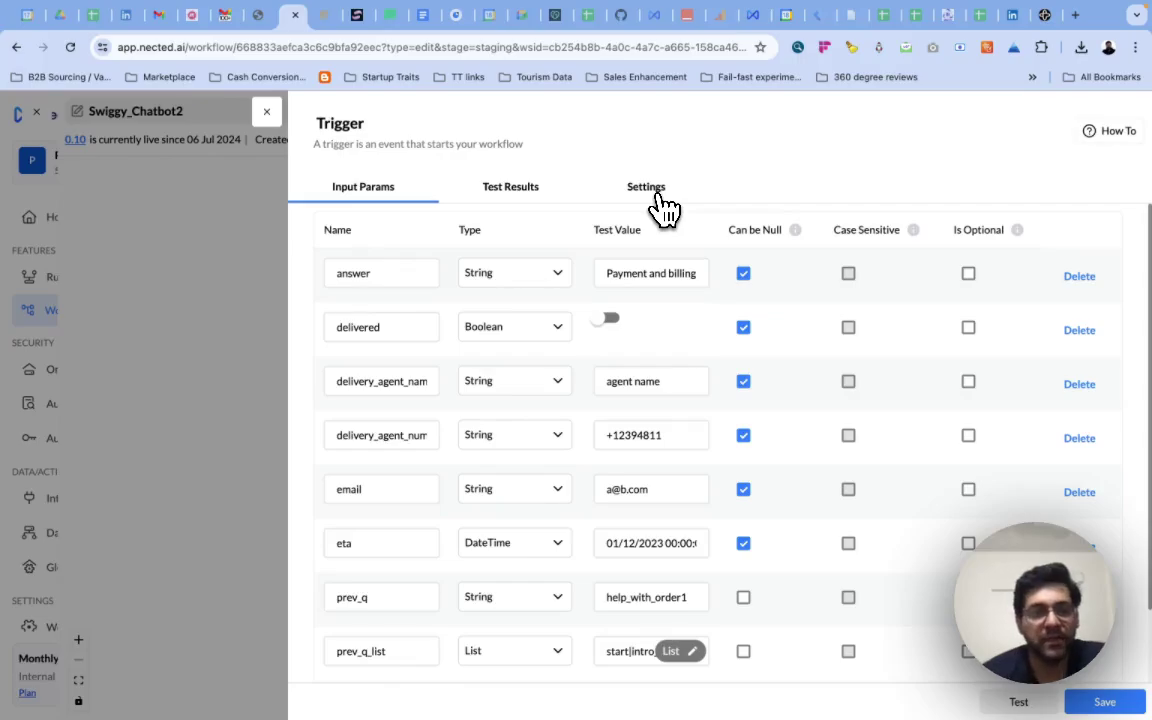
pyautogui.click(656, 200)
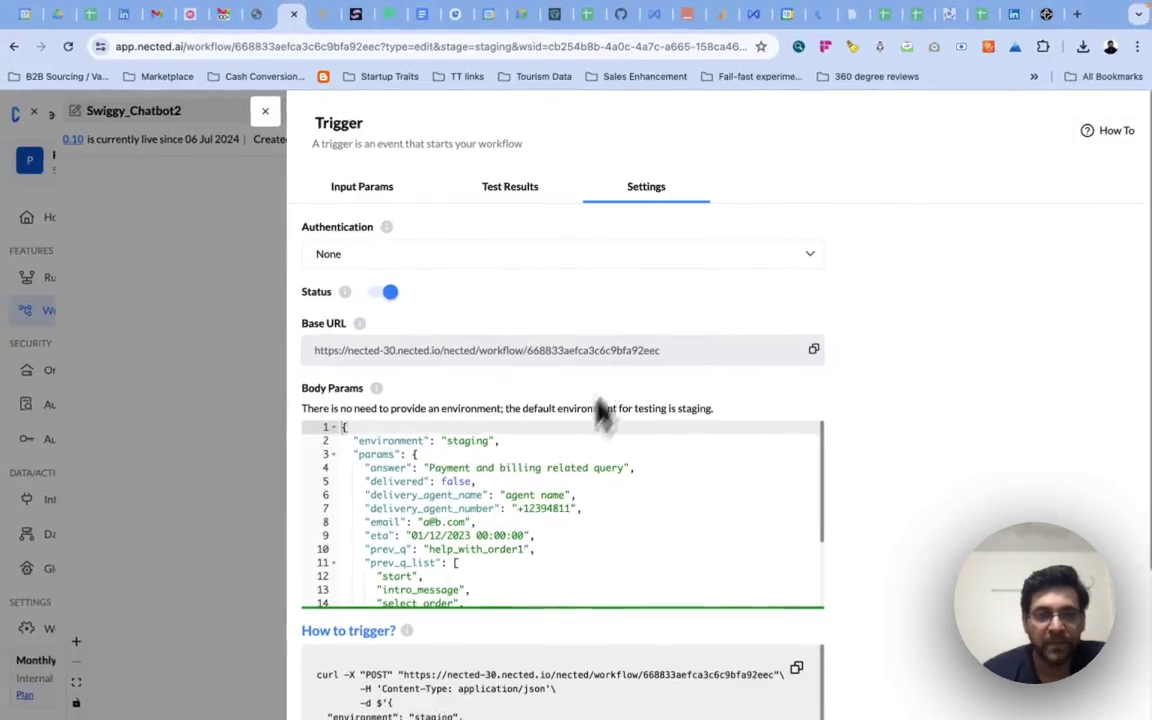
pyautogui.scroll(-1, 540, 555)
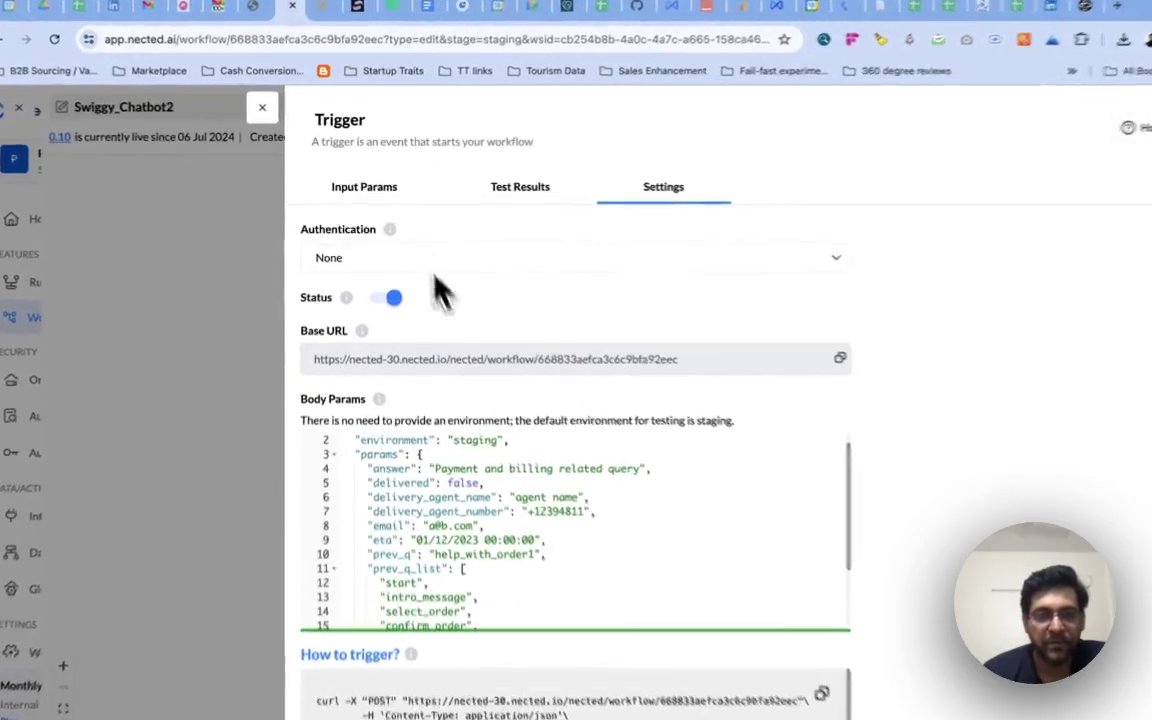
# Review the trigger's input parameters down to prev_q, prev_q_list and user_id, and close the trigger configuration.
pyautogui.click(395, 188)
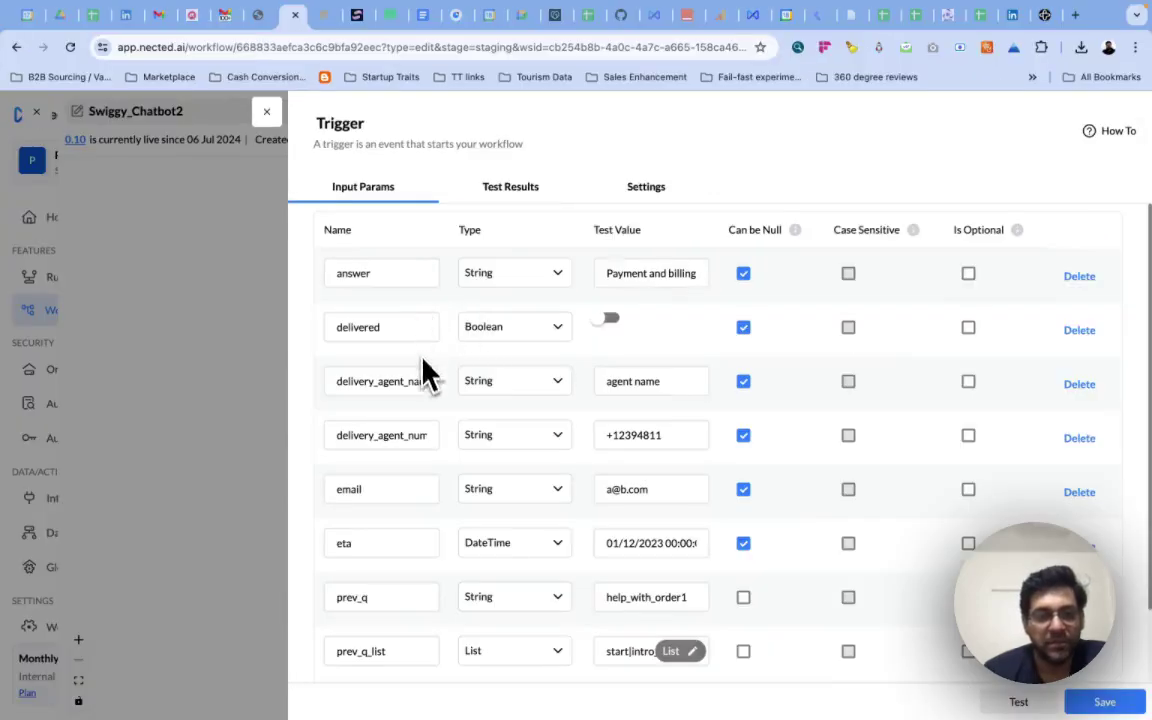
pyautogui.scroll(-2, 425, 372)
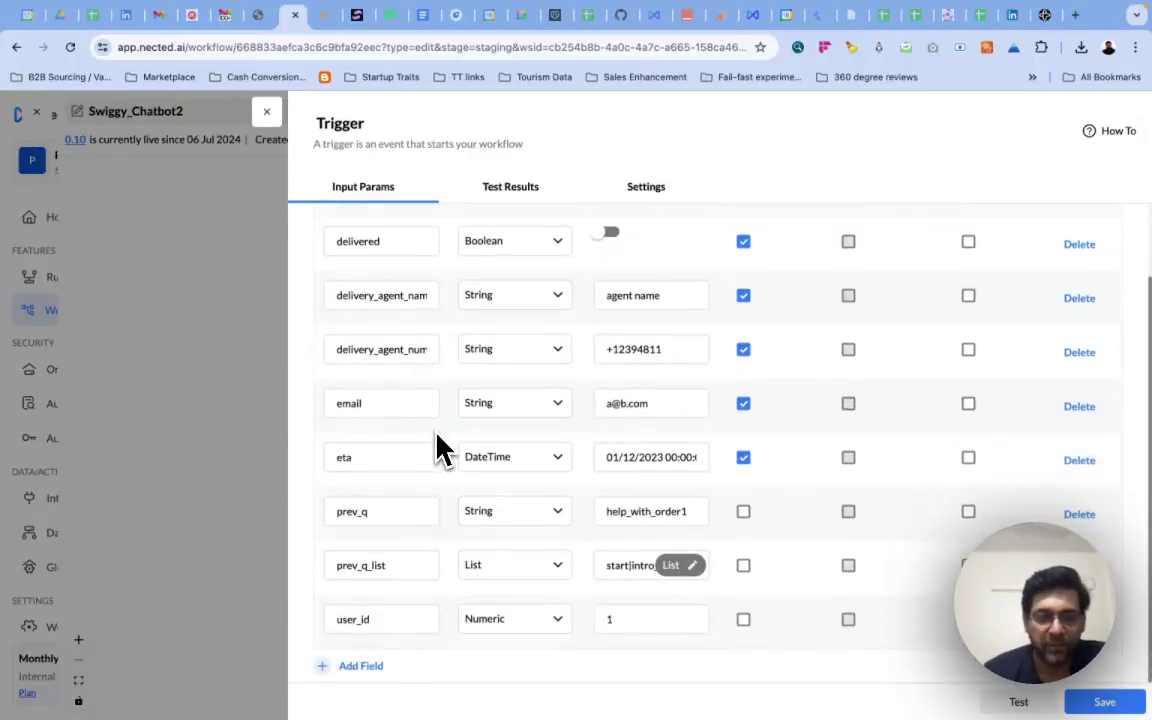
pyautogui.click(390, 512)
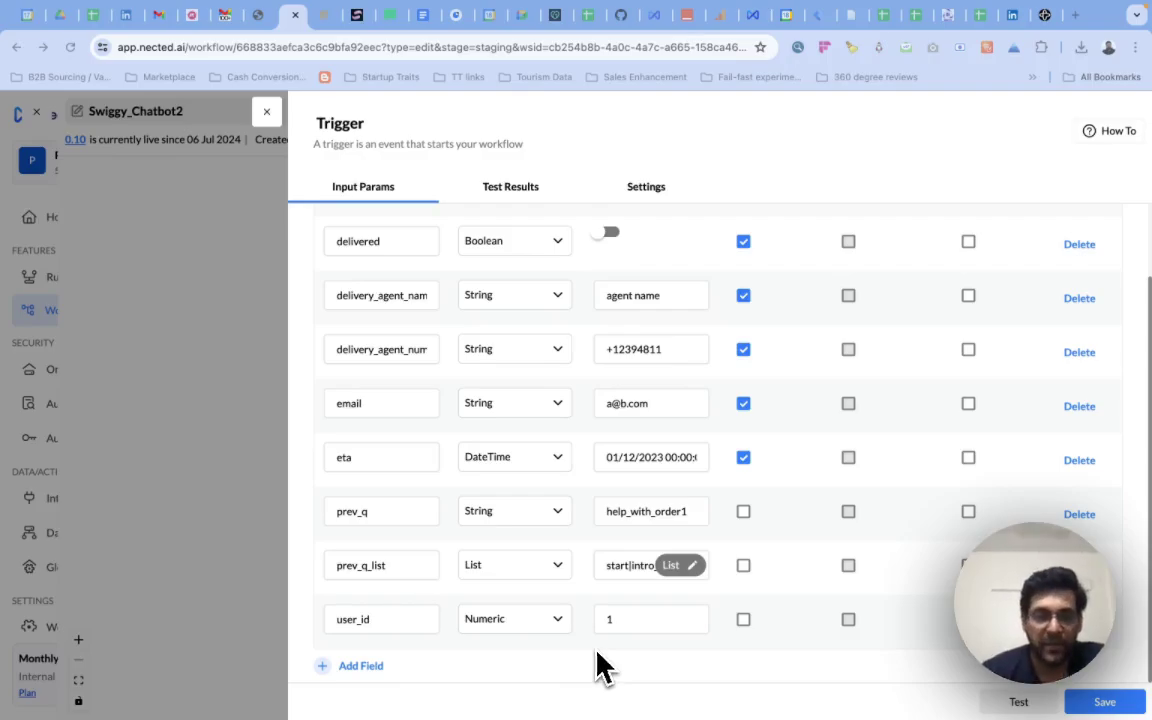
pyautogui.click(384, 511)
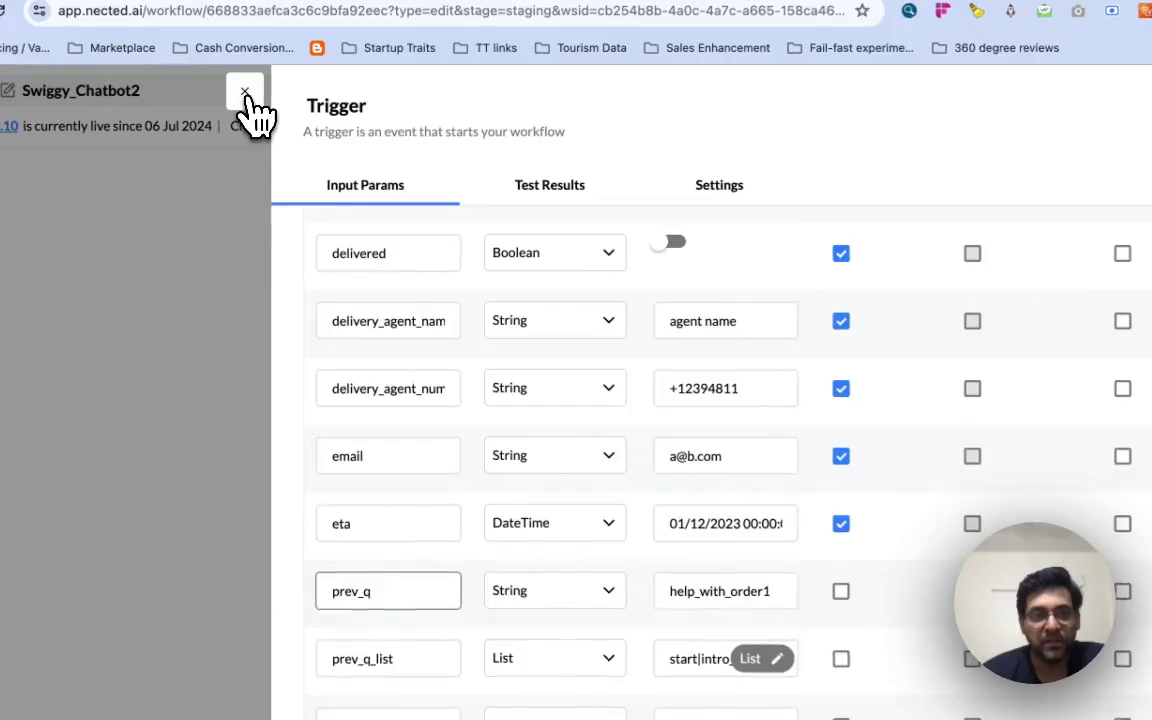
pyautogui.click(246, 94)
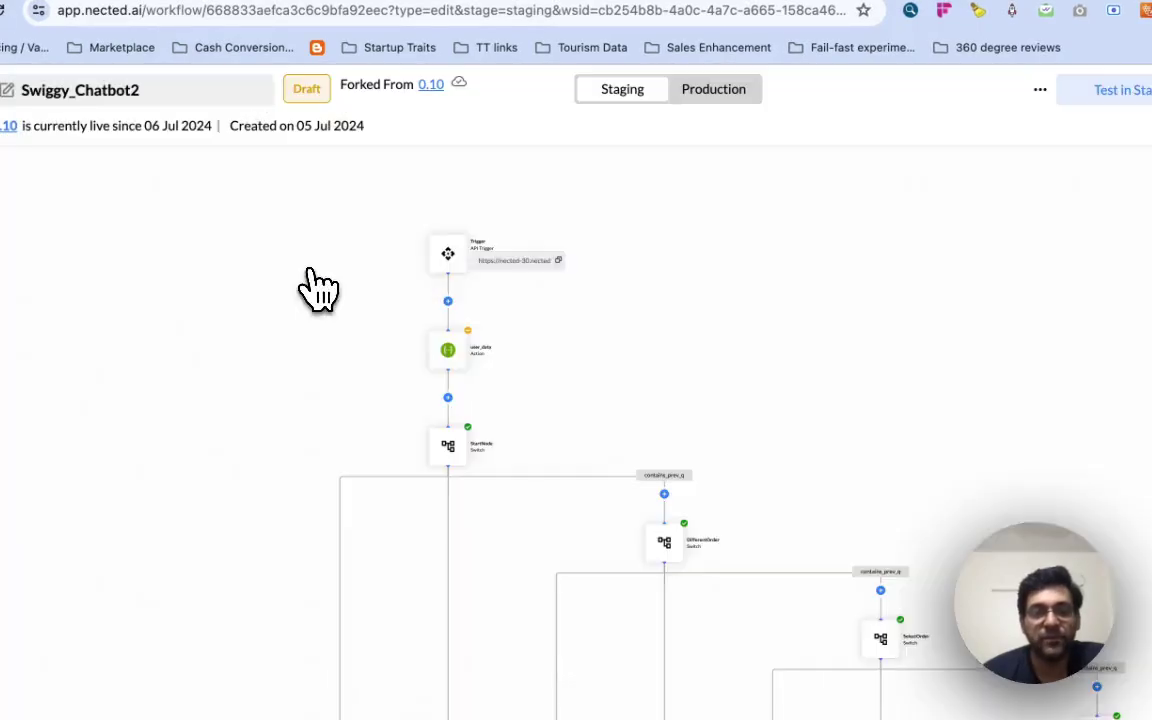
# Open the user_data REST API action and run a test of its GET request.
pyautogui.scroll(5, 543, 373)
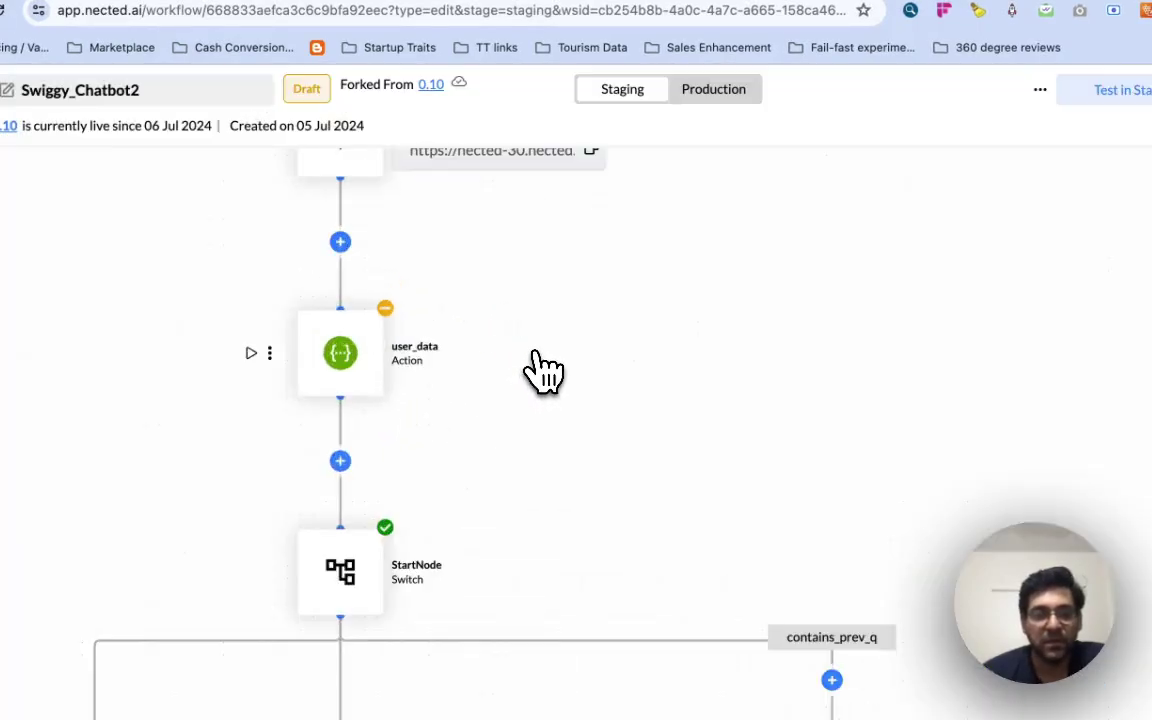
pyautogui.moveTo(645, 363); pyautogui.dragTo(707, 445)
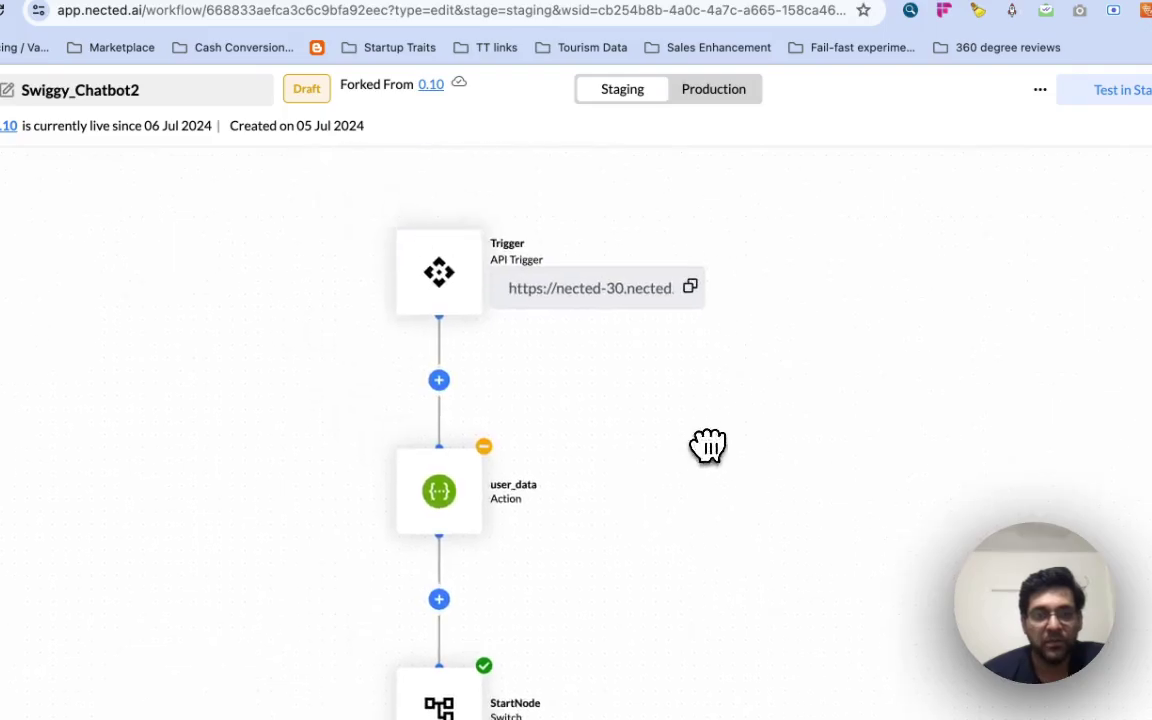
pyautogui.click(477, 498)
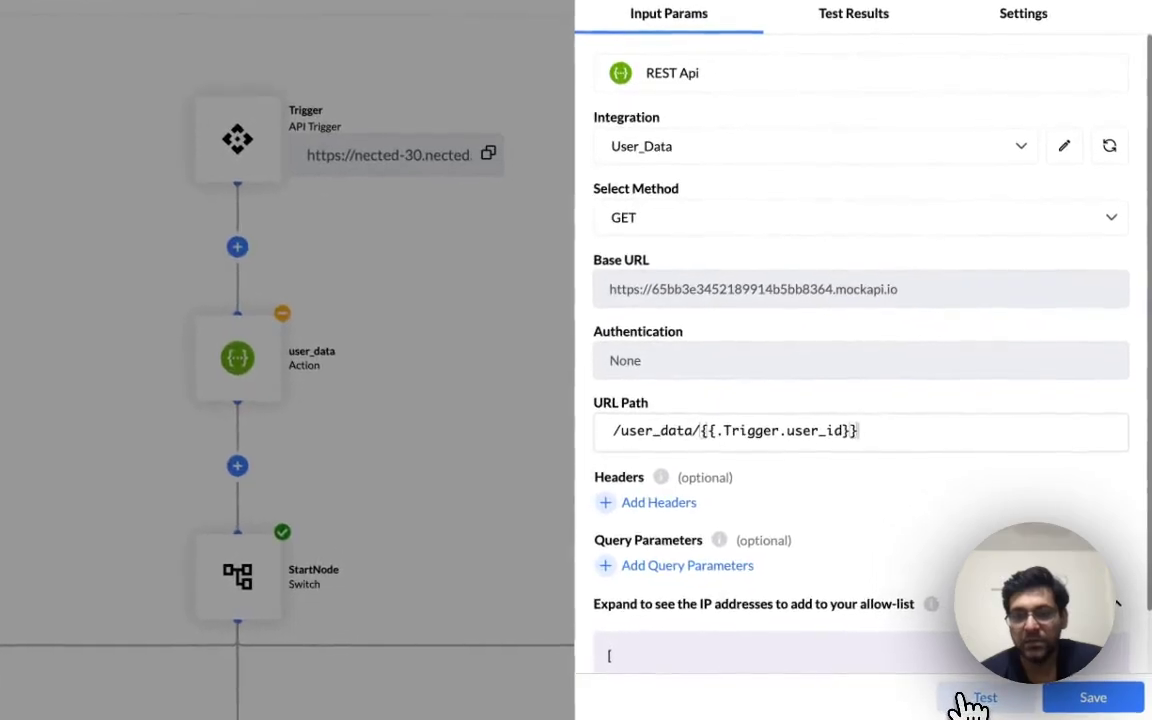
pyautogui.click(961, 698)
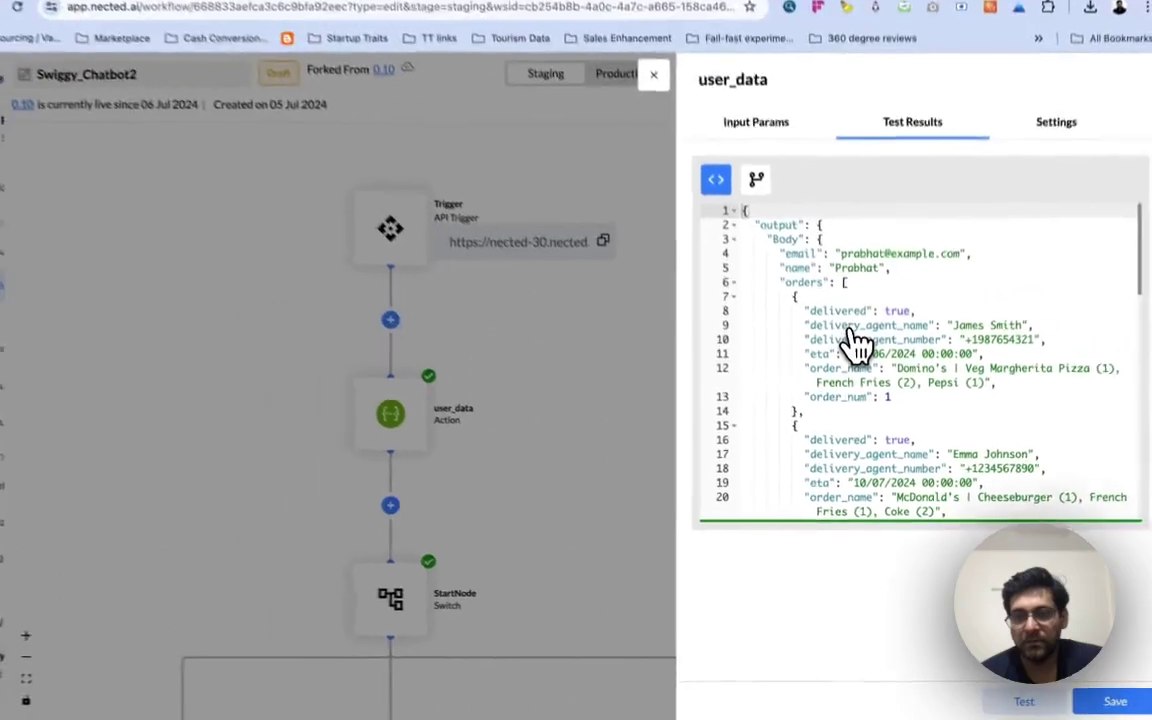
# Review the order records in the user_data test response and save the action.
pyautogui.scroll(-1, 864, 338)
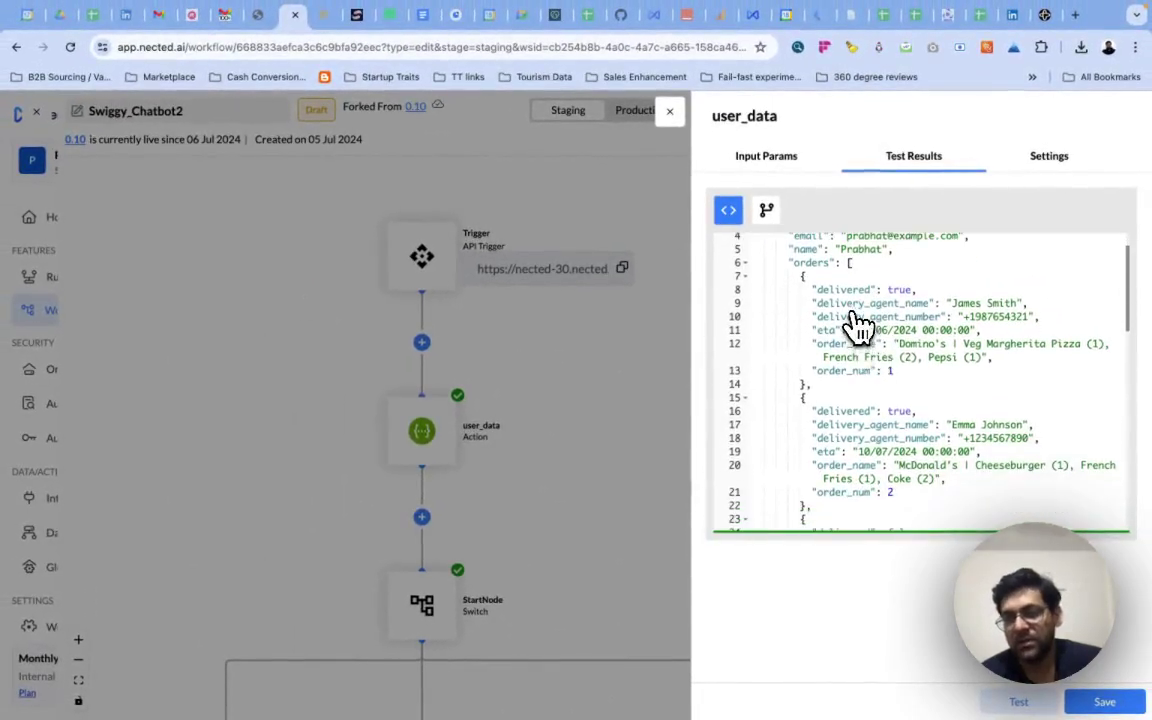
pyautogui.scroll(-1, 875, 335)
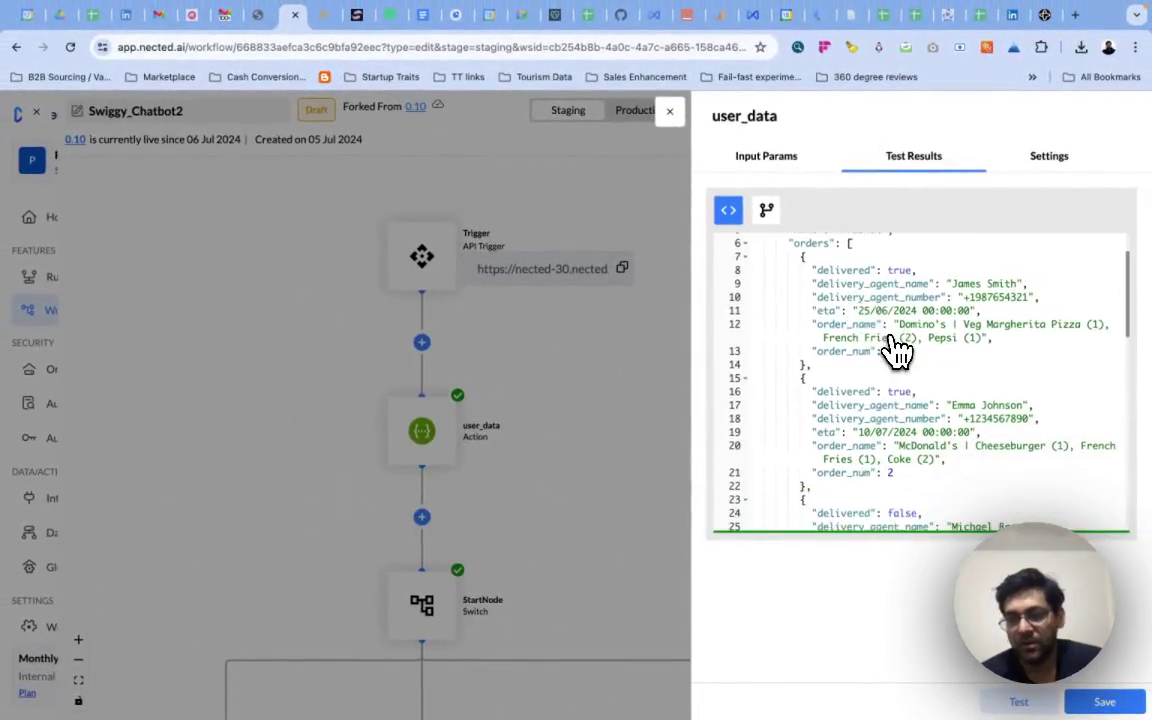
pyautogui.scroll(-1, 897, 350)
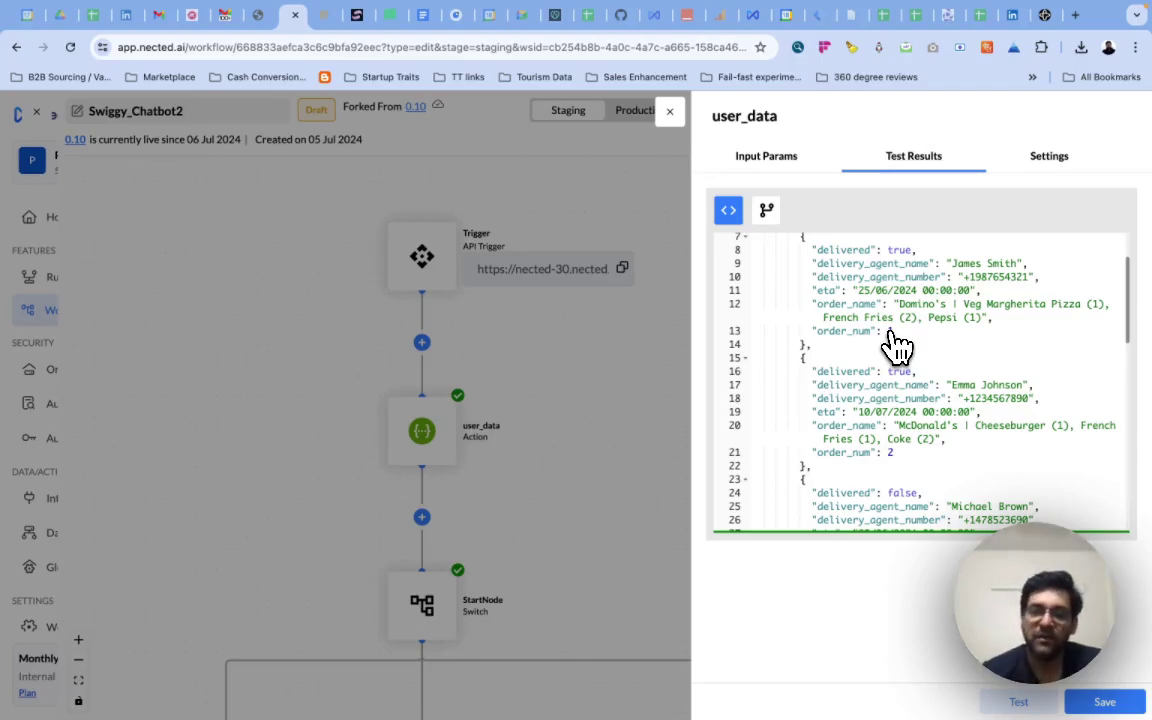
pyautogui.scroll(-1, 897, 372)
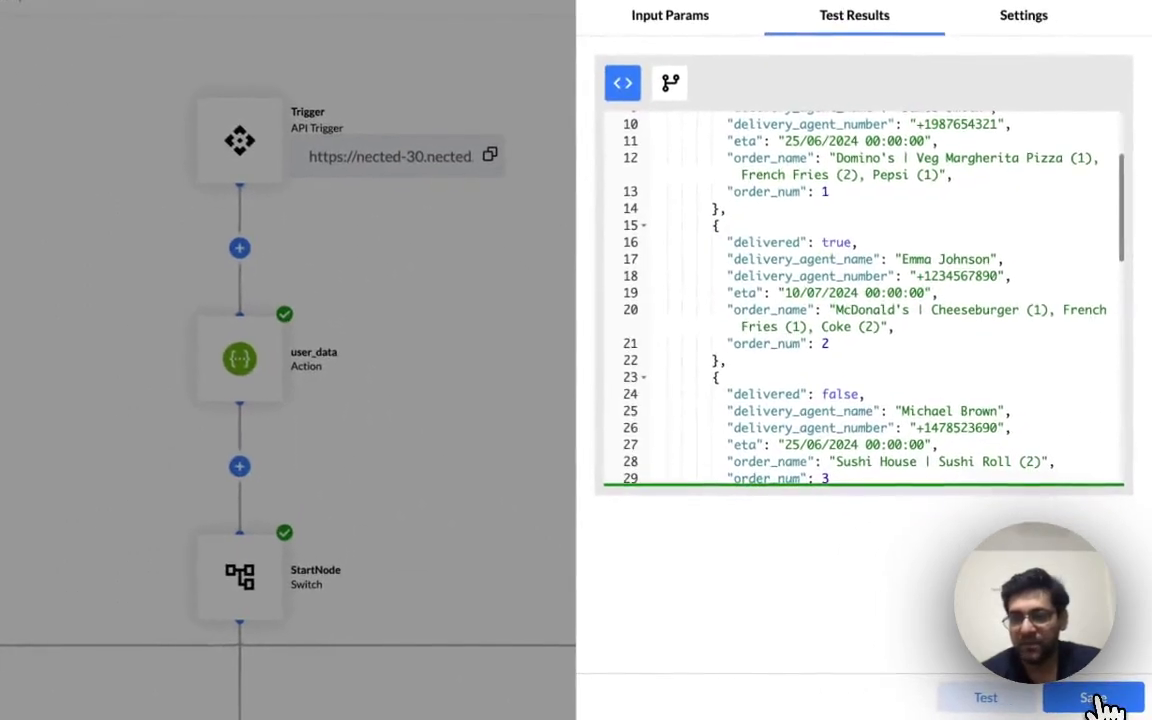
pyautogui.click(1110, 703)
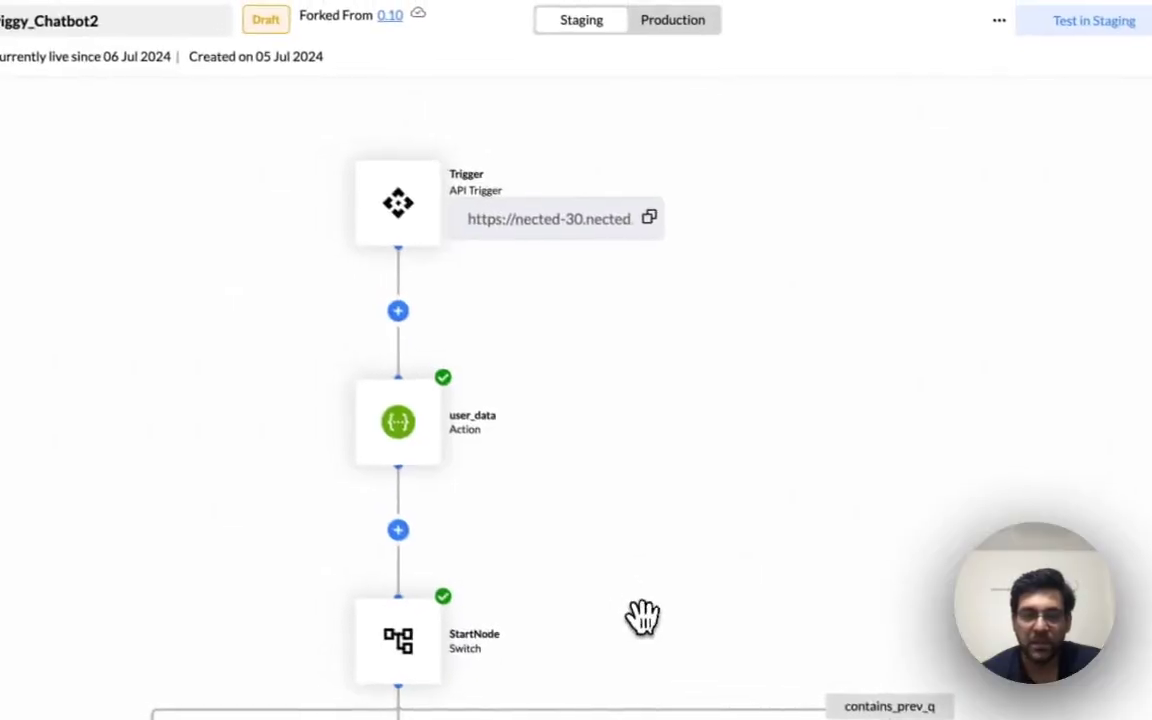
# Open the StartNode switch and review its start and contains_prev conditions.
pyautogui.moveTo(559, 587); pyautogui.dragTo(605, 258)
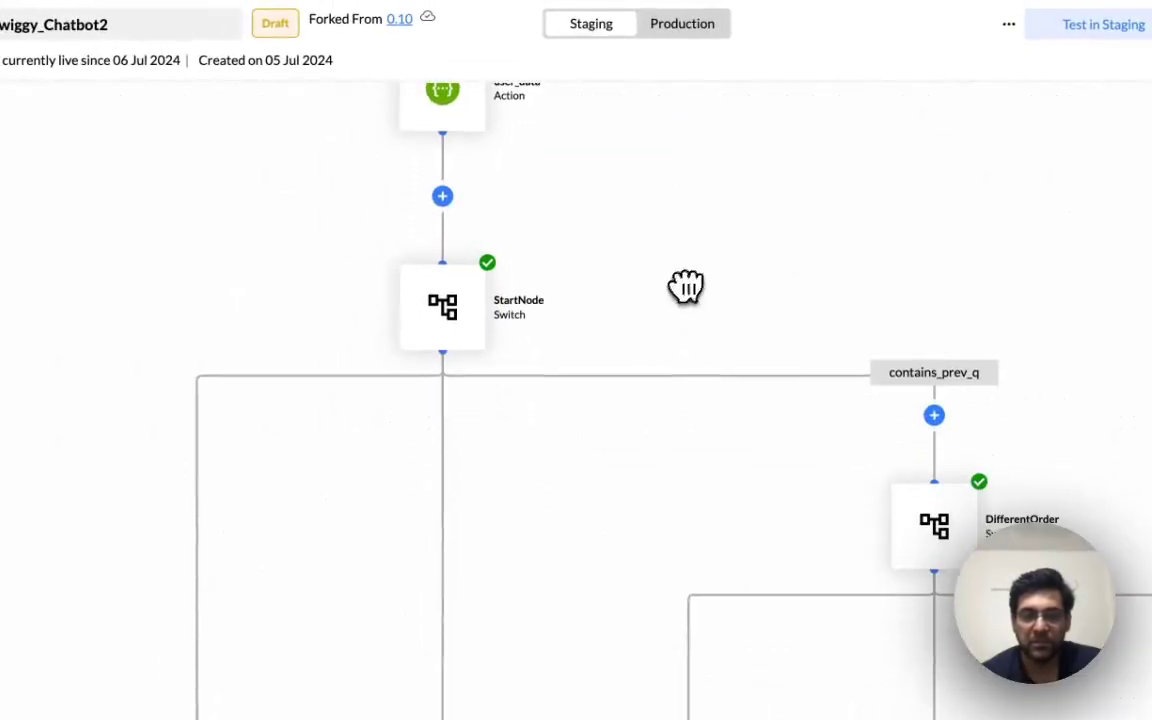
pyautogui.click(457, 342)
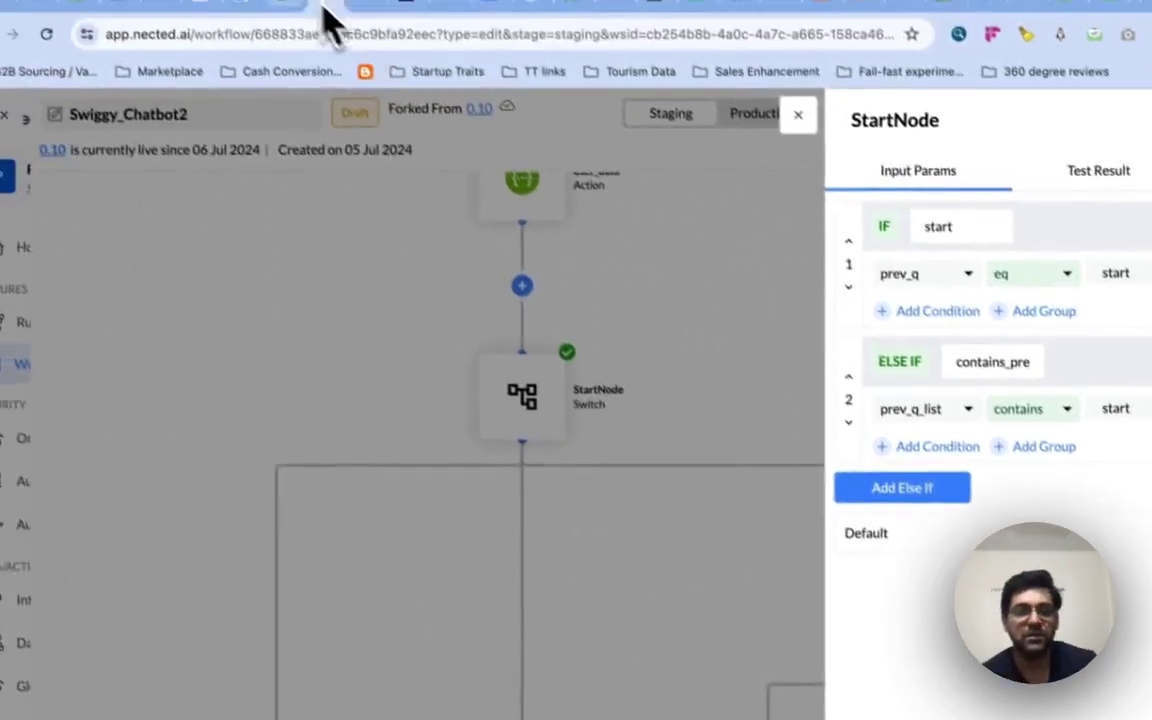
# Switch to the Swiggy chat page, clear the conversation to restart it, and return to the workflow.
pyautogui.click(324, 5)
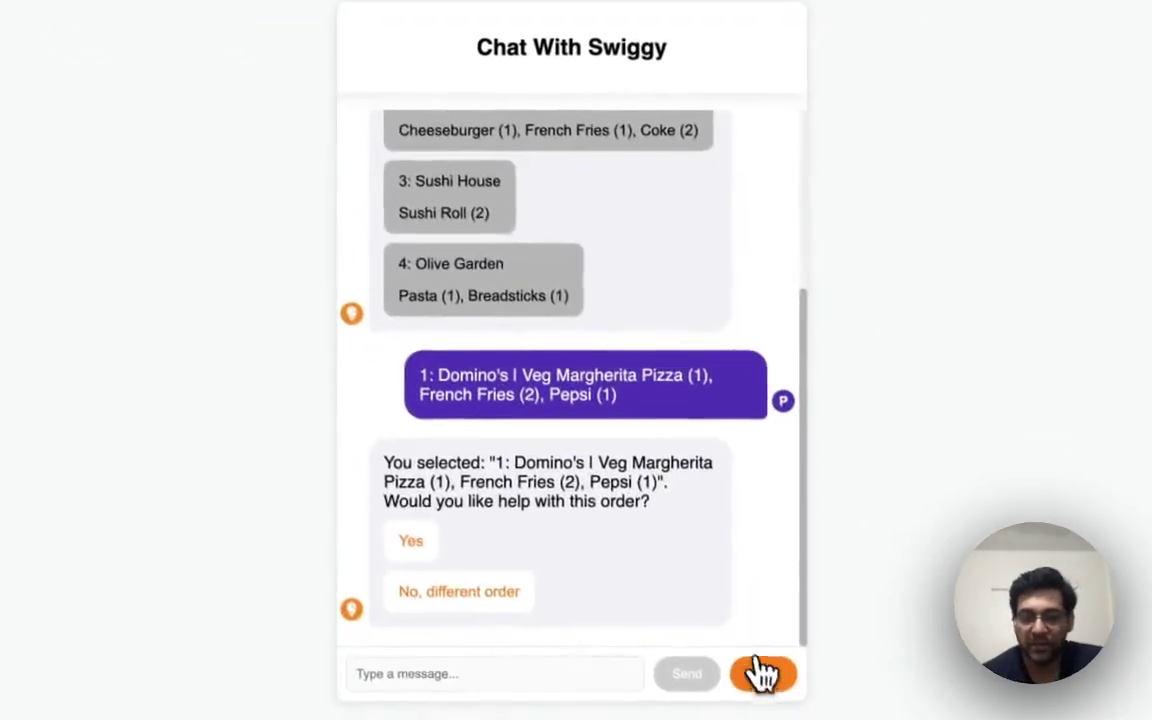
pyautogui.click(762, 673)
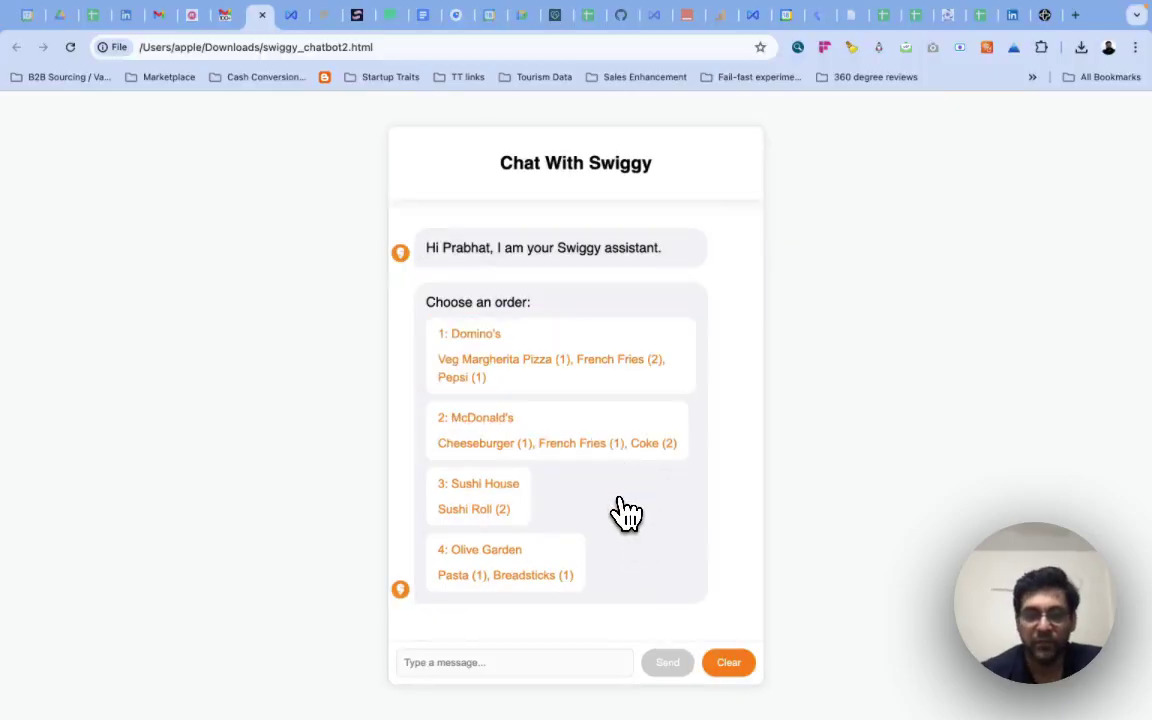
pyautogui.click(295, 15)
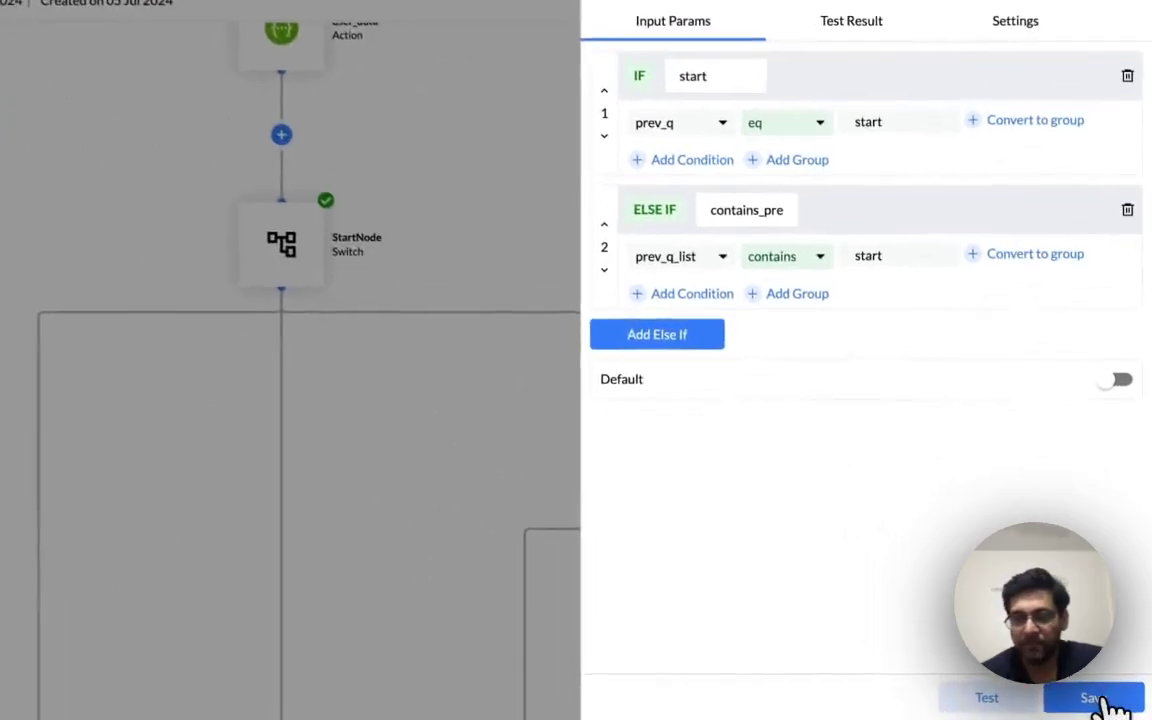
# Close the StartNode settings, follow its start branch to the Response1 control, and open that control.
pyautogui.click(285, 245)
pyautogui.moveTo(411, 503); pyautogui.dragTo(451, 269)
pyautogui.moveTo(518, 521); pyautogui.dragTo(509, 252)
pyautogui.scroll(-3, 530, 435)
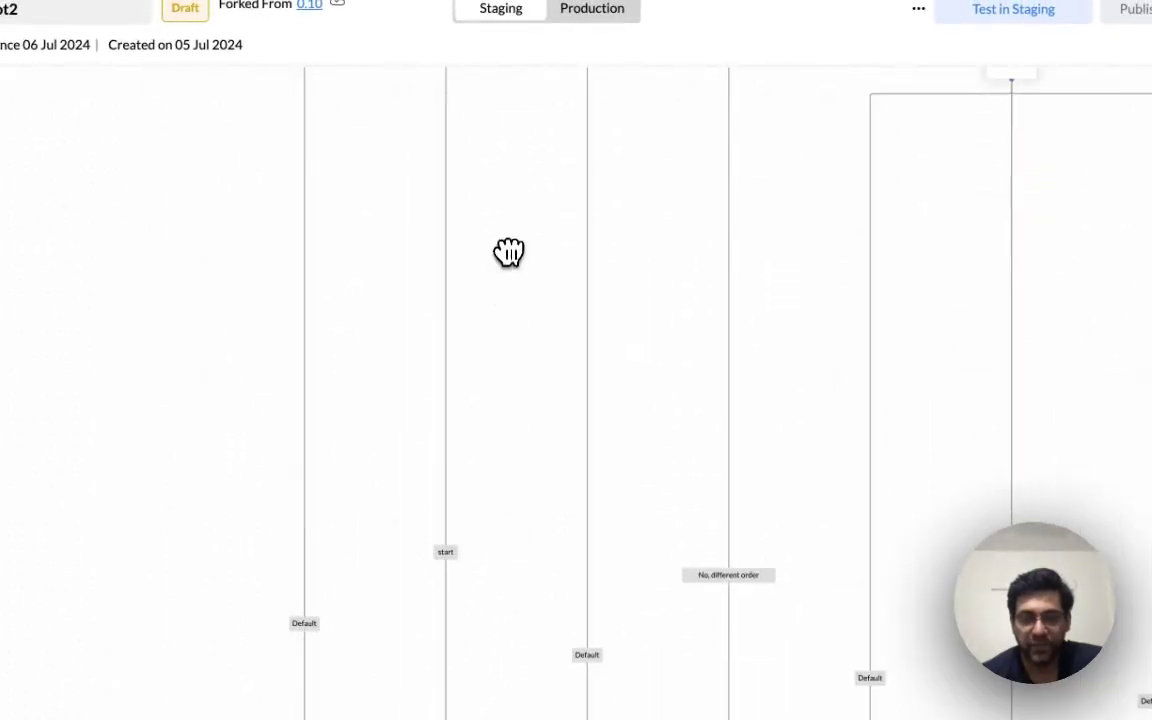
pyautogui.moveTo(470, 490); pyautogui.dragTo(471, 381)
pyautogui.moveTo(499, 660); pyautogui.dragTo(522, 360)
pyautogui.scroll(-3, 519, 483)
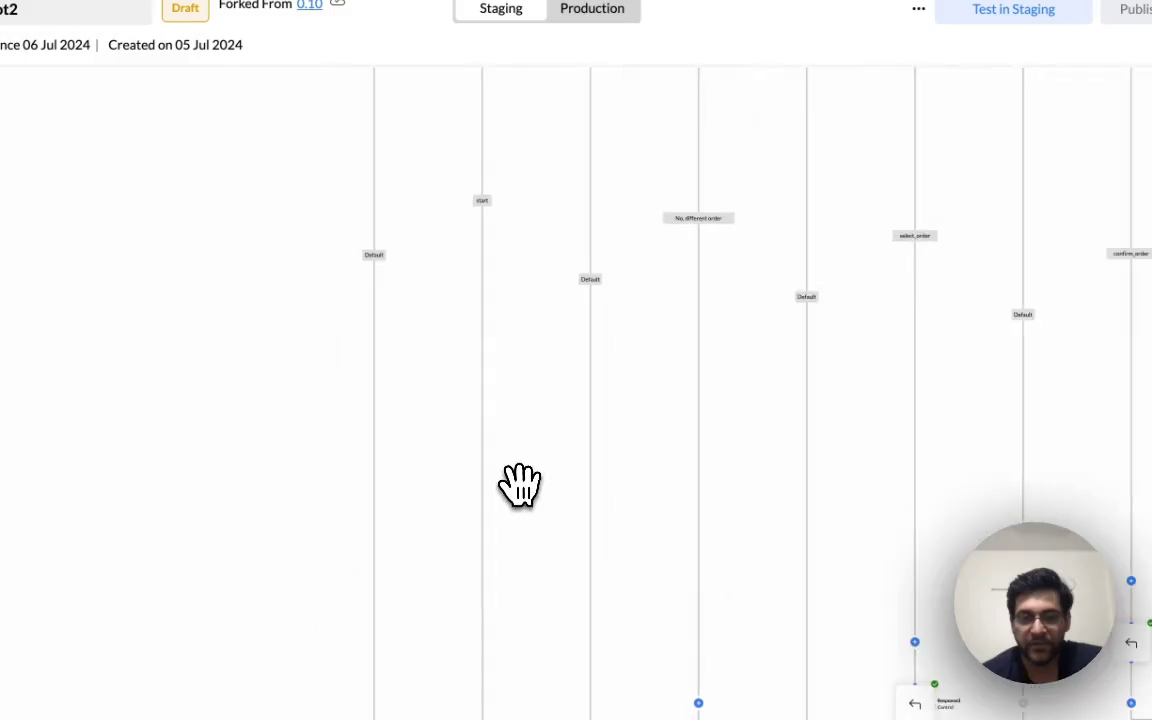
pyautogui.moveTo(519, 483); pyautogui.dragTo(509, 278)
pyautogui.scroll(5, 501, 345)
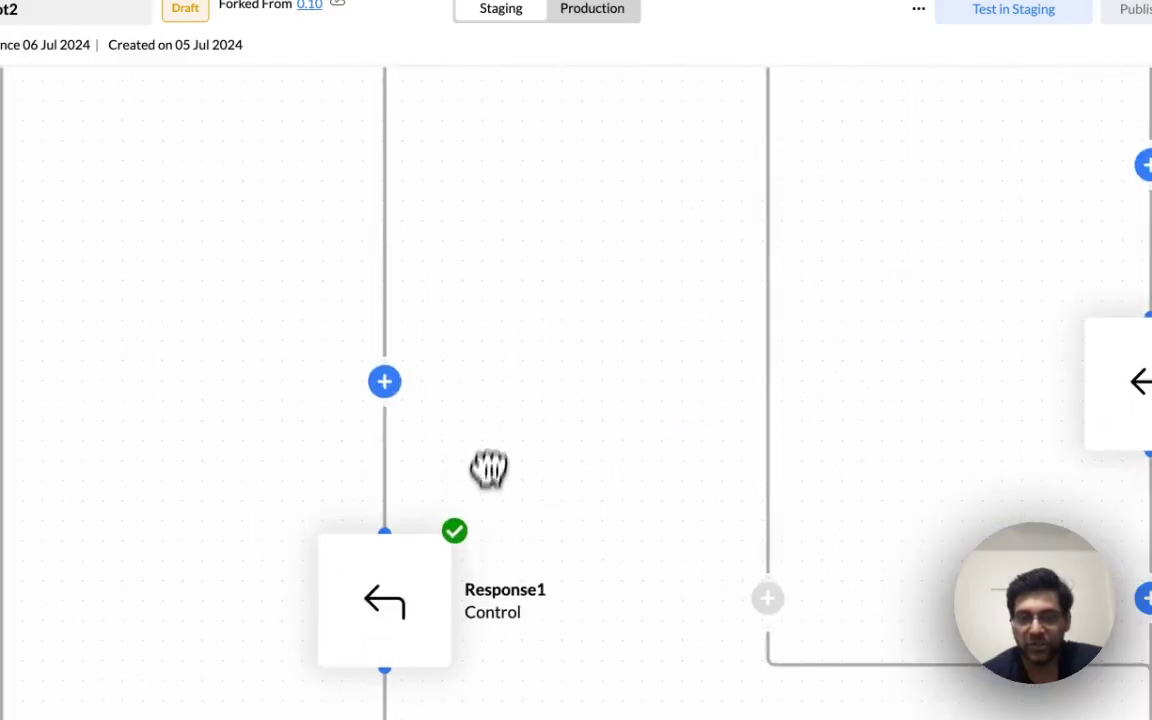
pyautogui.click(395, 603)
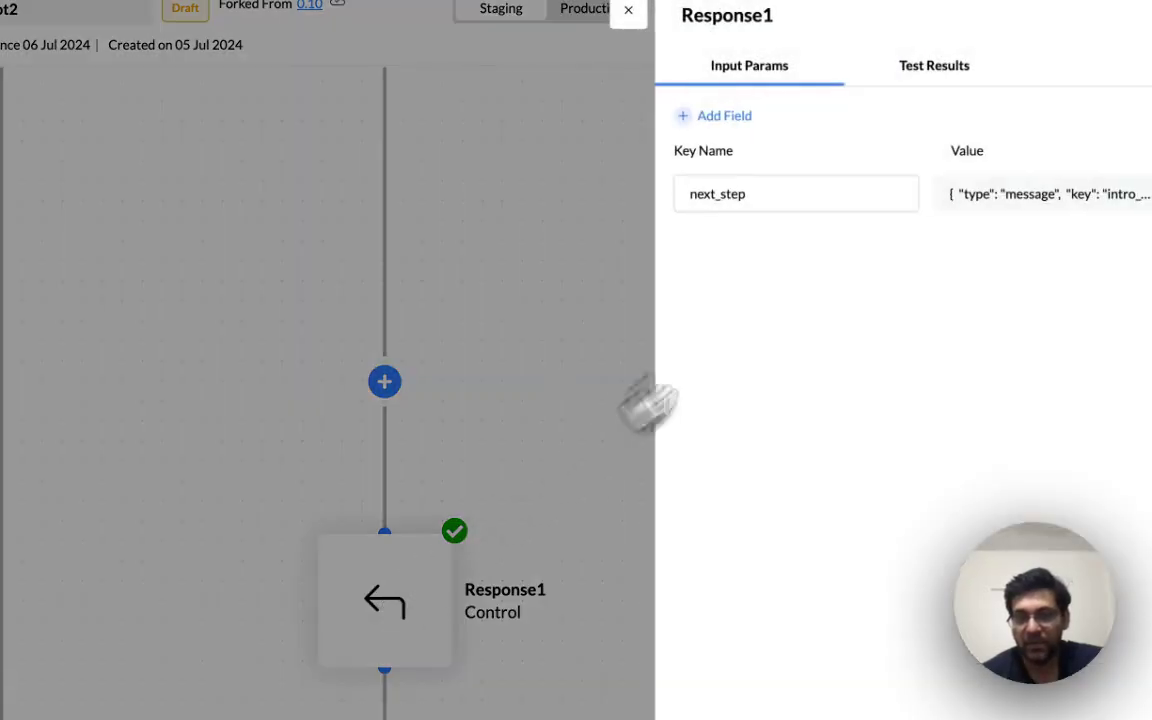
# Open Response1's next_step value in the JSON editor and review its intro_message text and select_order followup.
pyautogui.click(1053, 190)
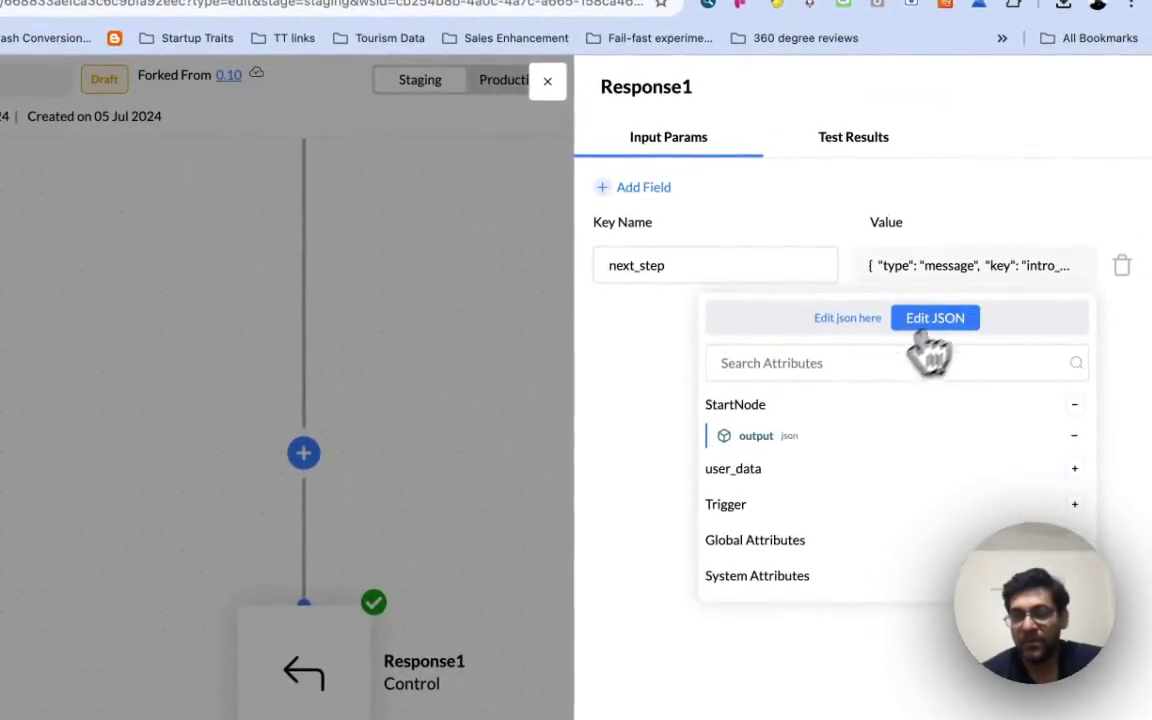
pyautogui.click(925, 326)
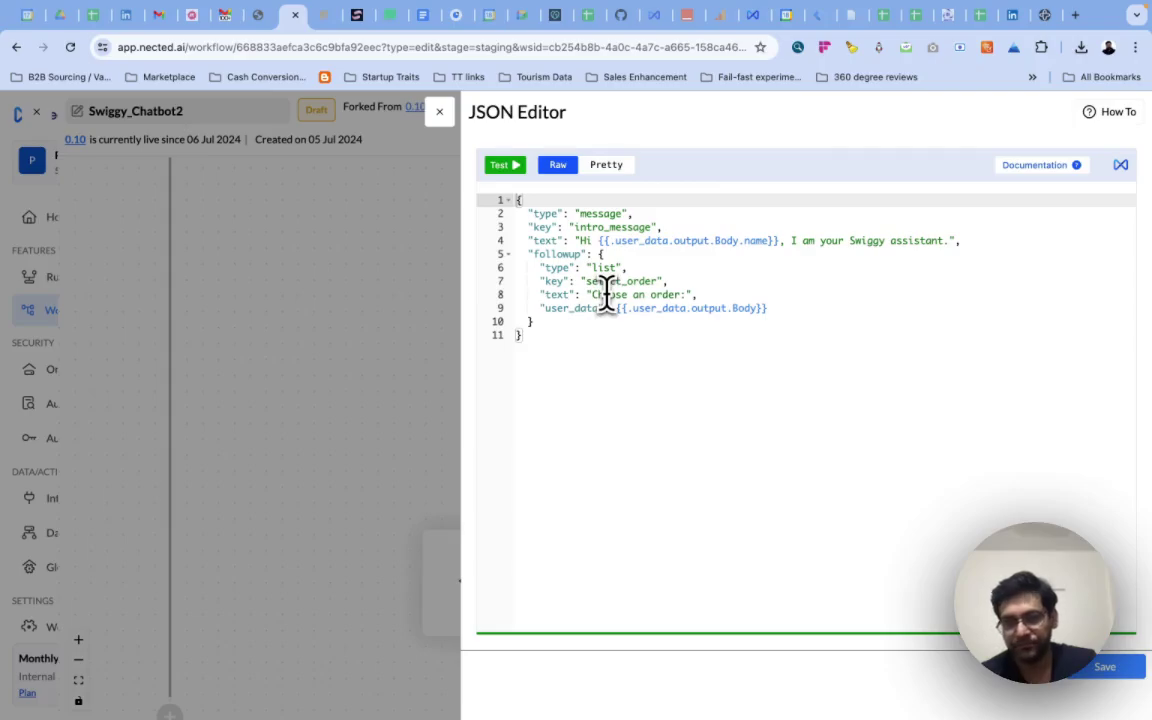
pyautogui.click(640, 268)
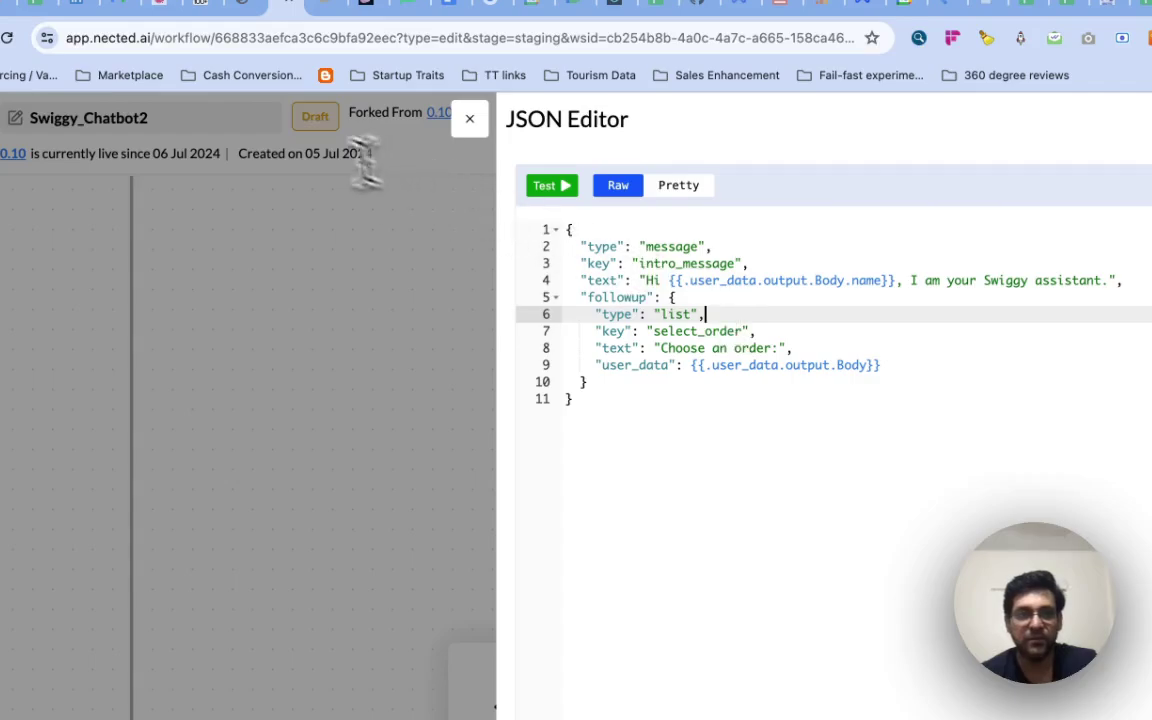
# Compare Response1's JSON with the greeting and order list on the Swiggy chat page, and close Response1 without saving.
pyautogui.click(240, 8)
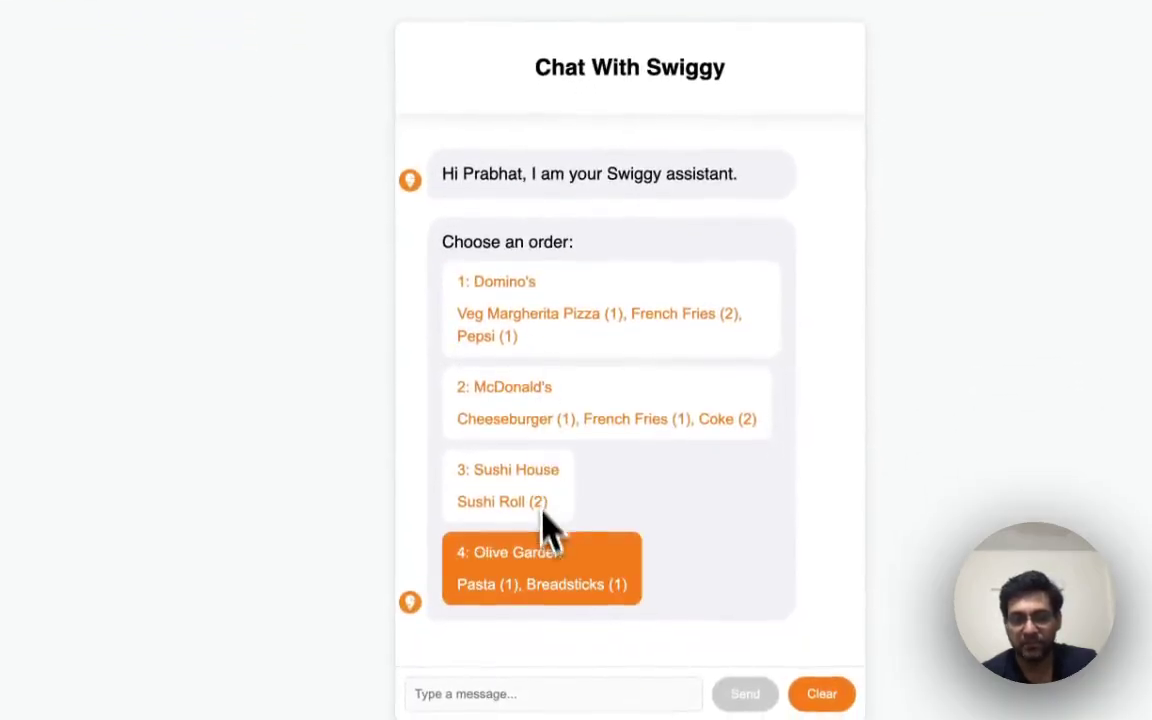
pyautogui.click(267, 33)
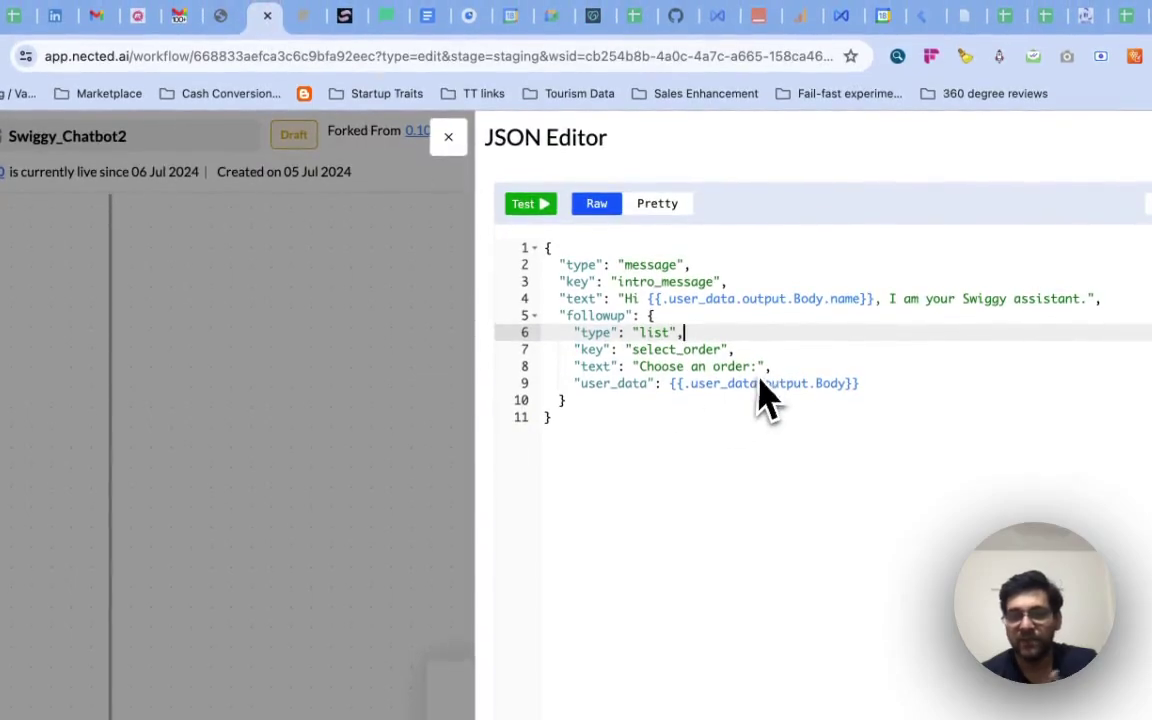
pyautogui.click(226, 16)
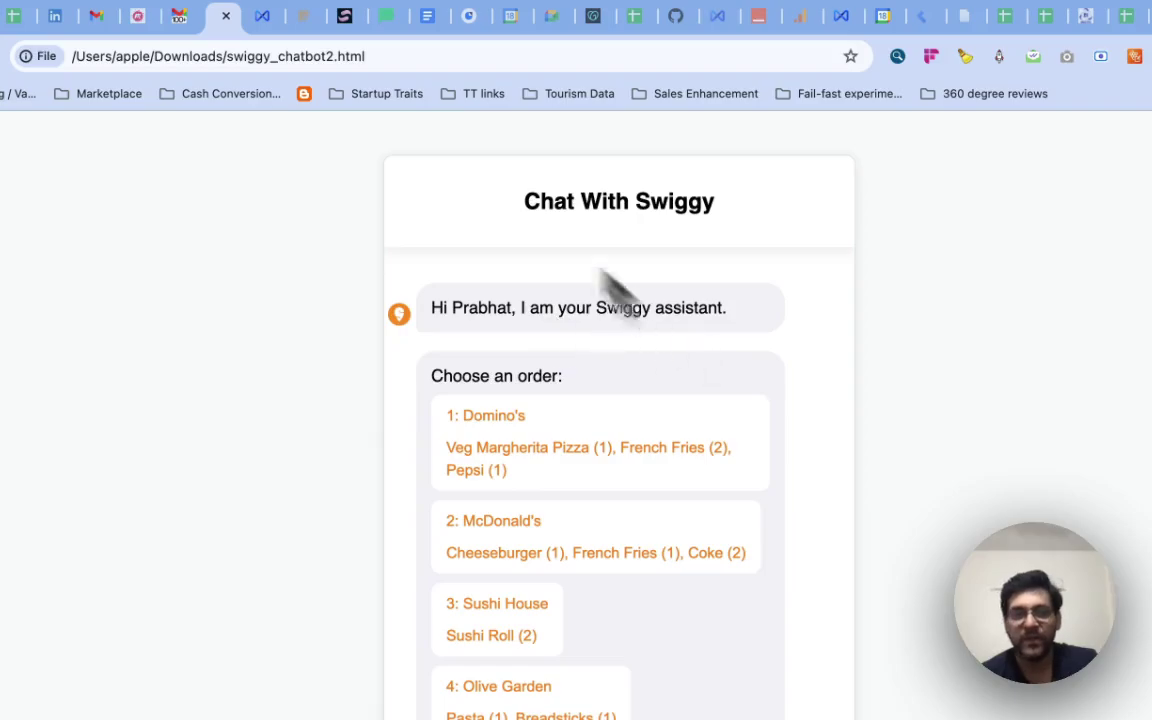
pyautogui.click(265, 16)
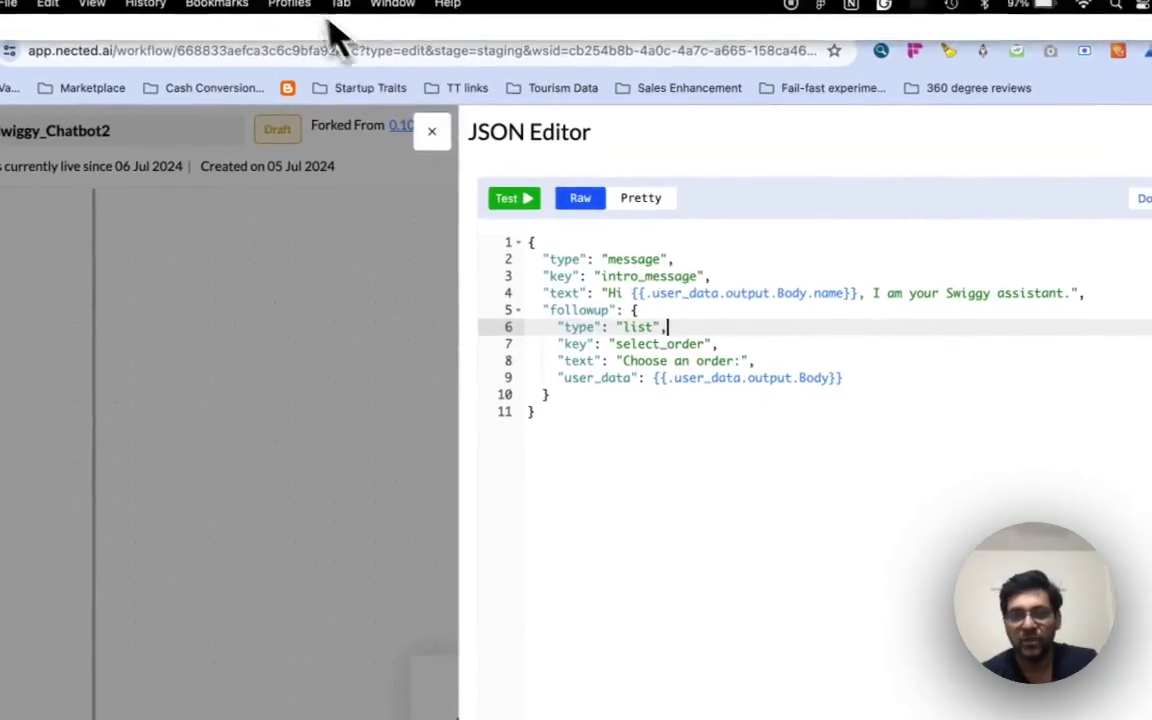
pyautogui.click(448, 137)
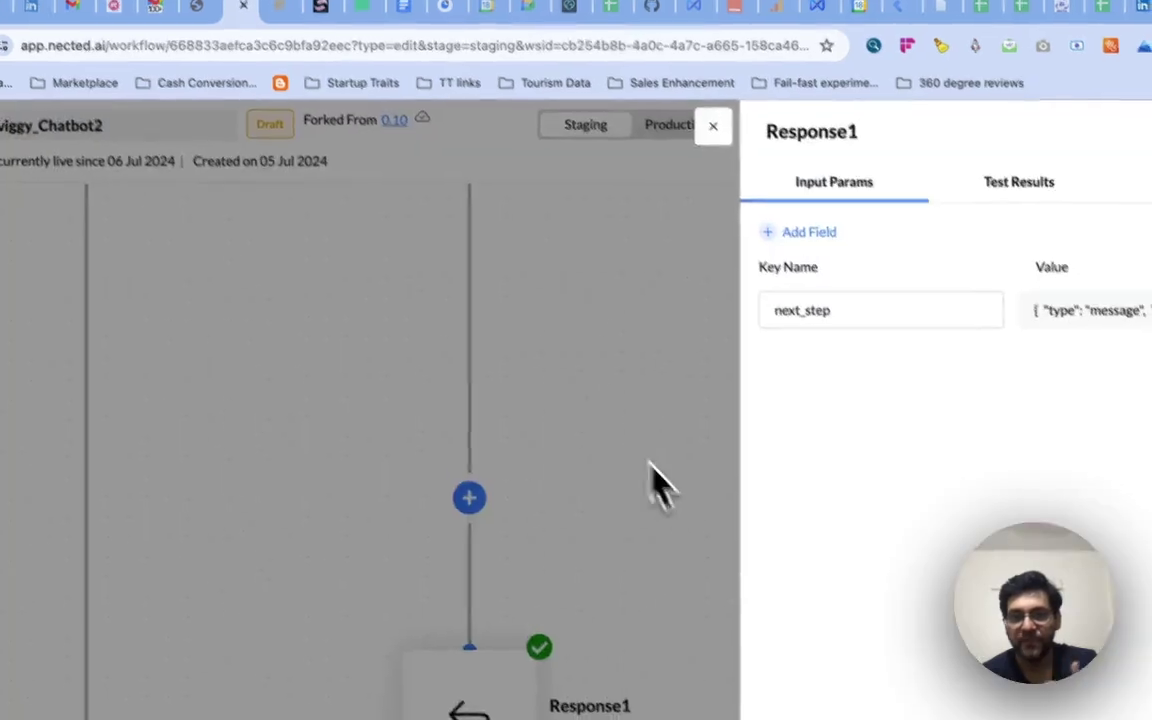
pyautogui.click(639, 76)
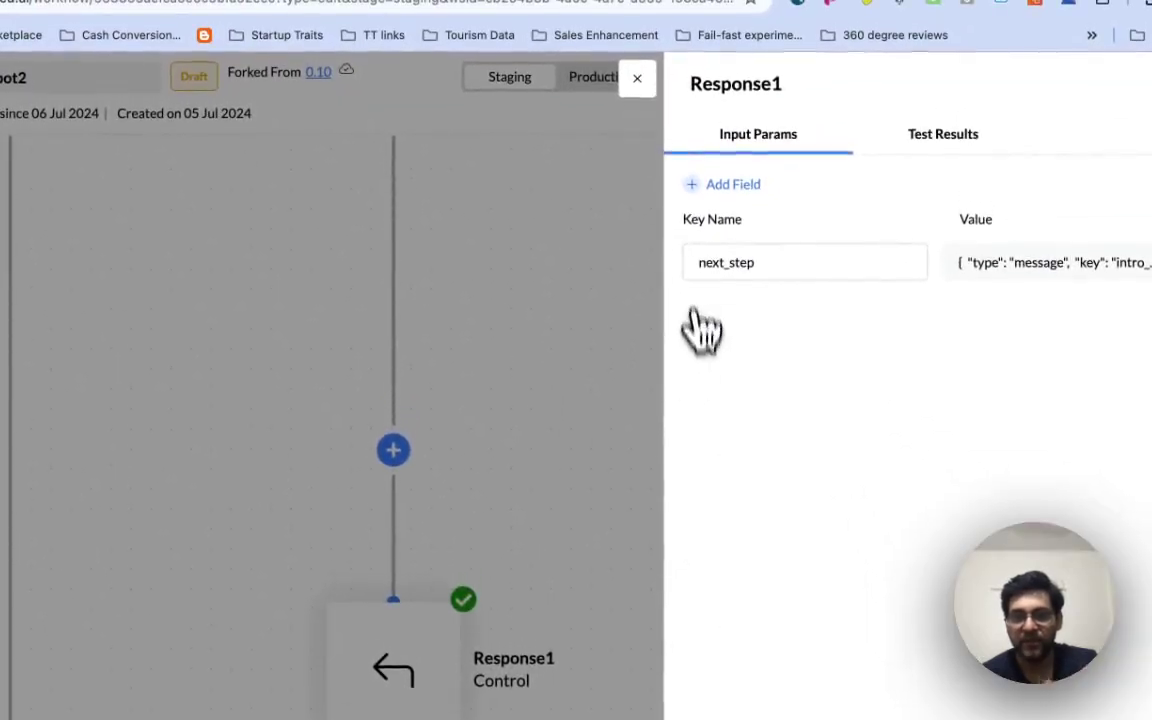
pyautogui.click(625, 500)
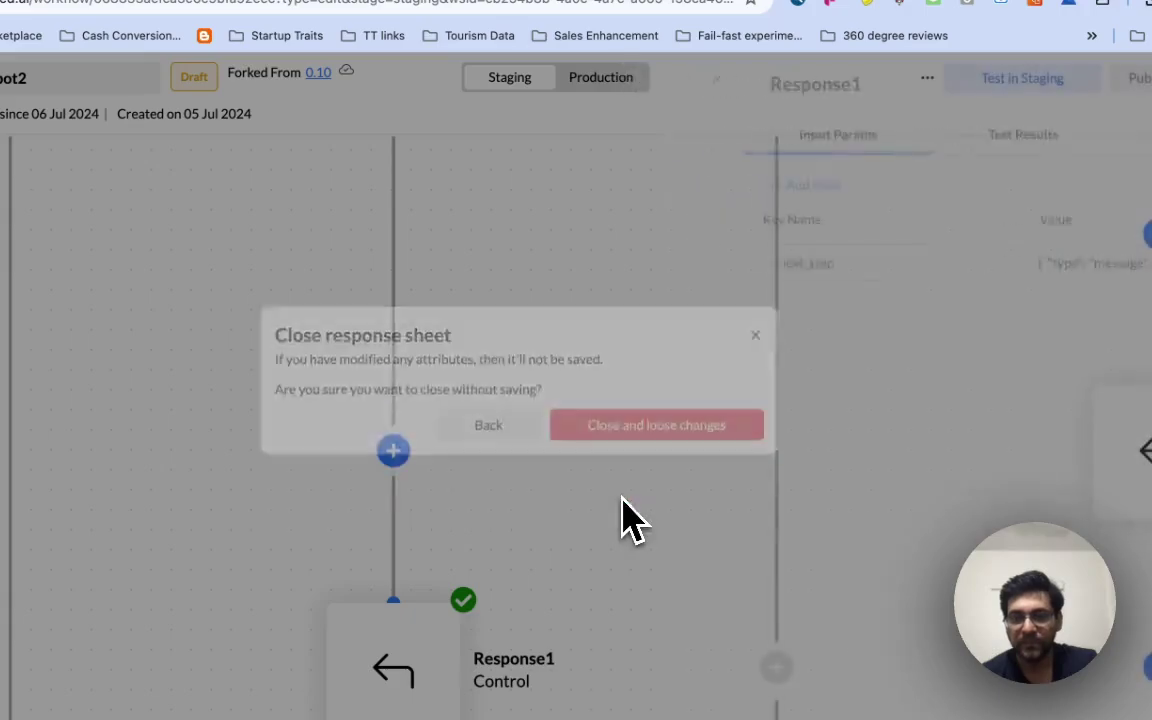
# Open the Response2 control and view its next_step select_order list value in the JSON editor.
pyautogui.hscroll(5, 643, 592)
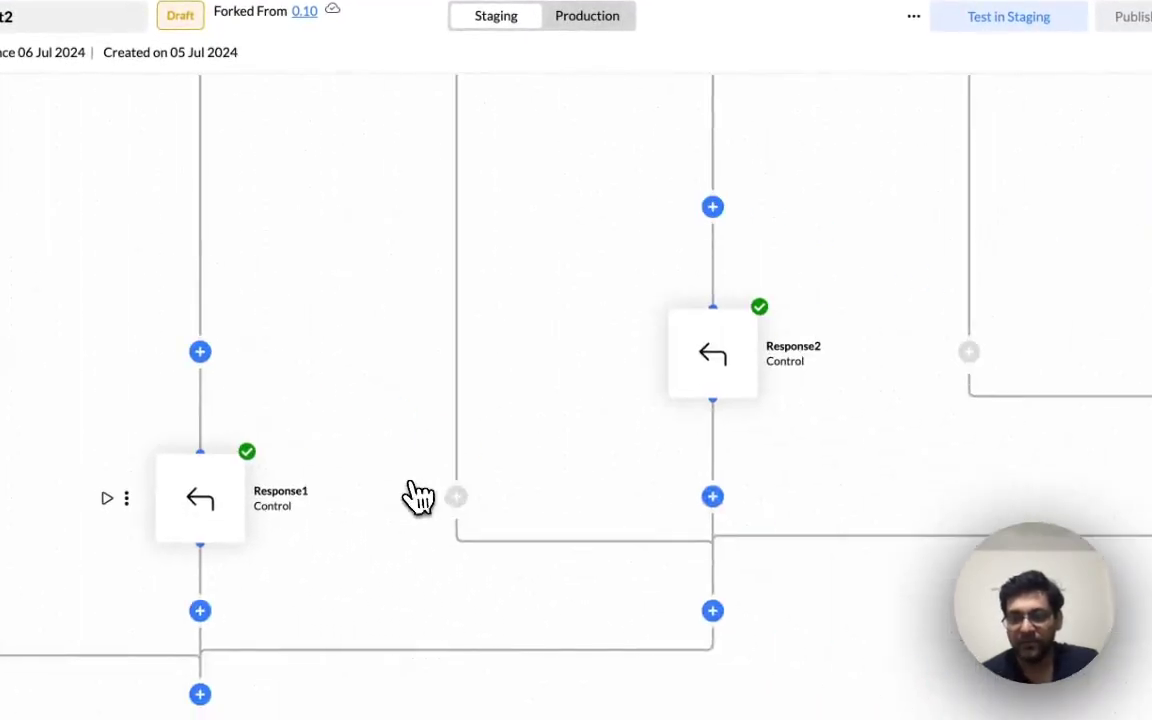
pyautogui.click(600, 515)
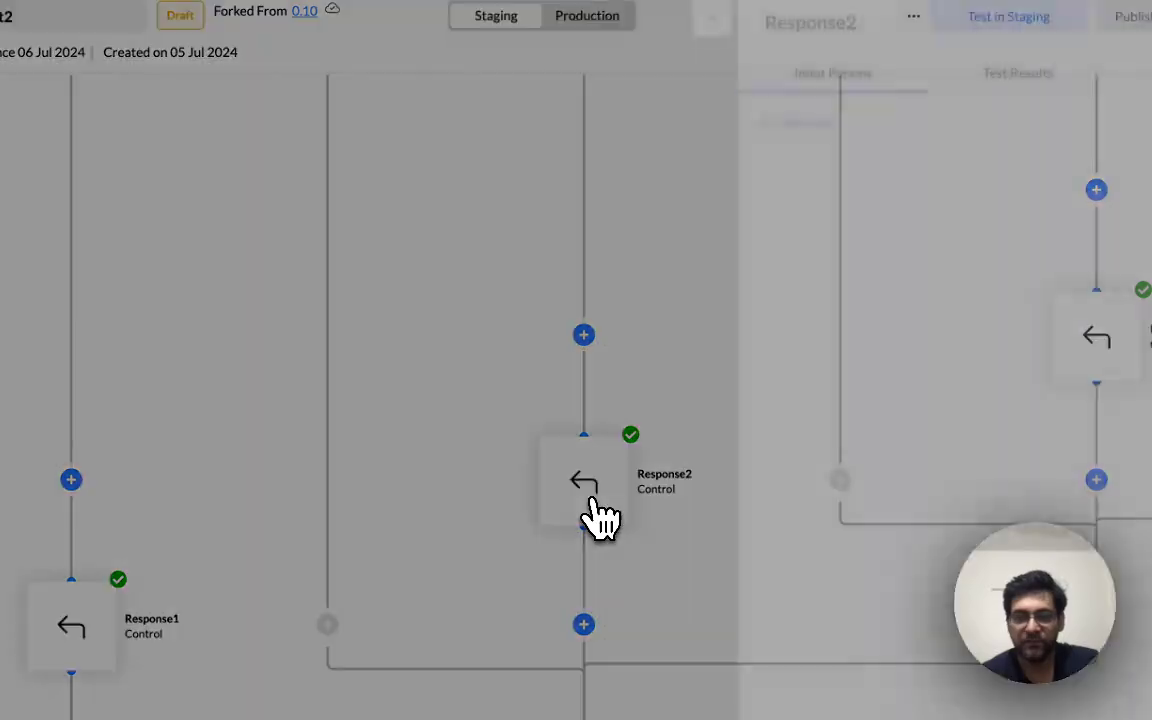
pyautogui.click(1105, 205)
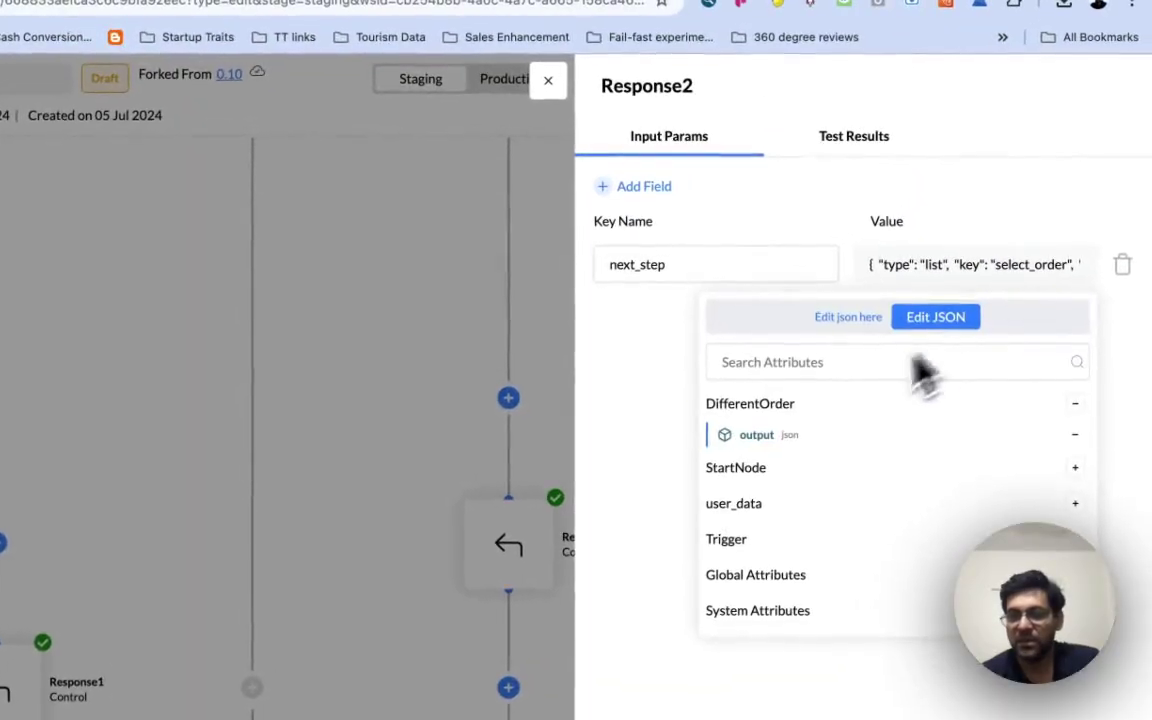
pyautogui.click(935, 322)
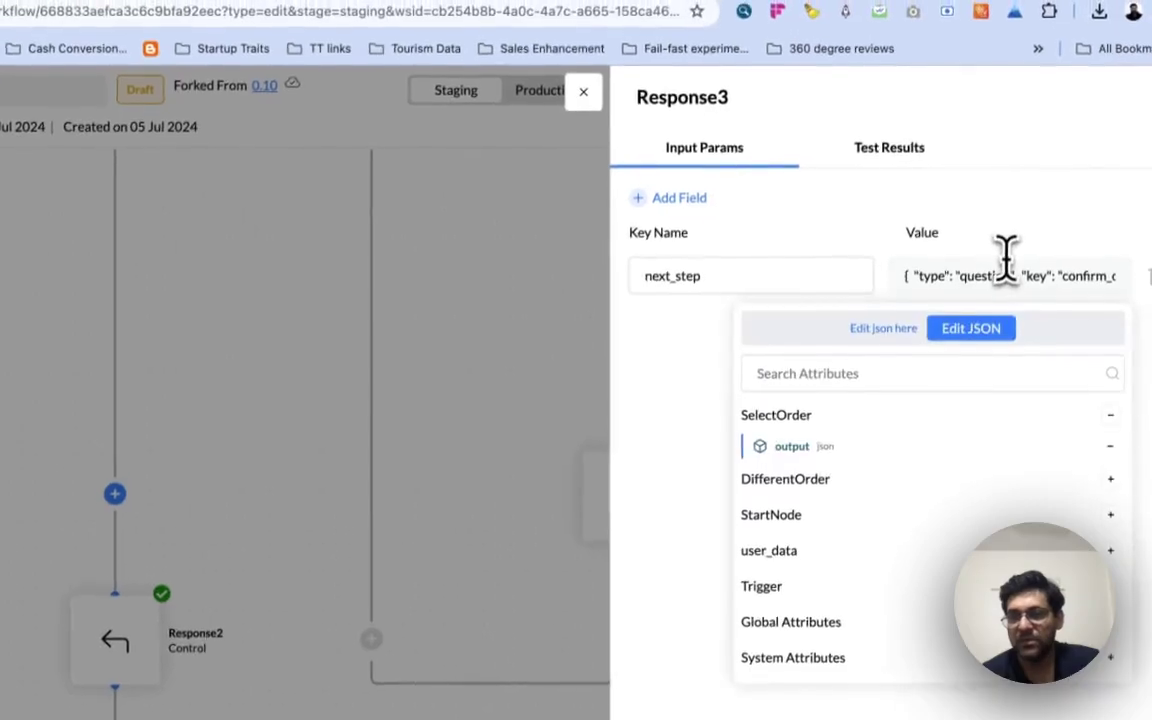
# Open Response3's next_step value in the JSON editor and review its confirm_order question text and options.
pyautogui.click(970, 335)
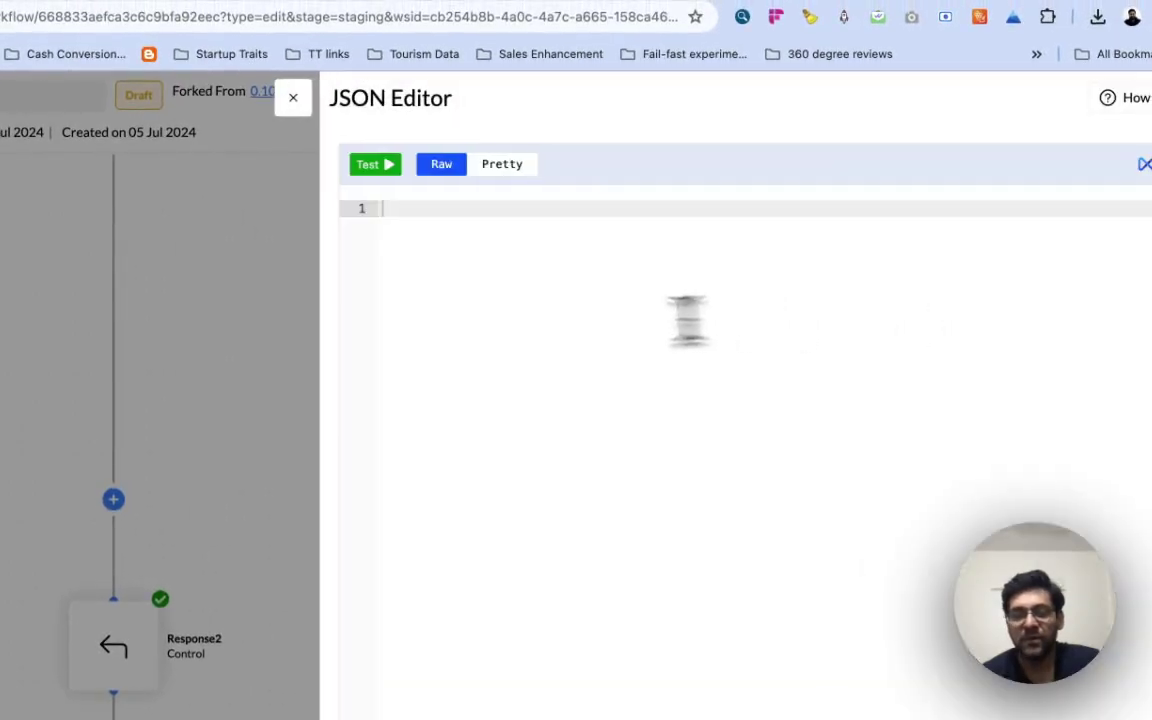
pyautogui.click(499, 226)
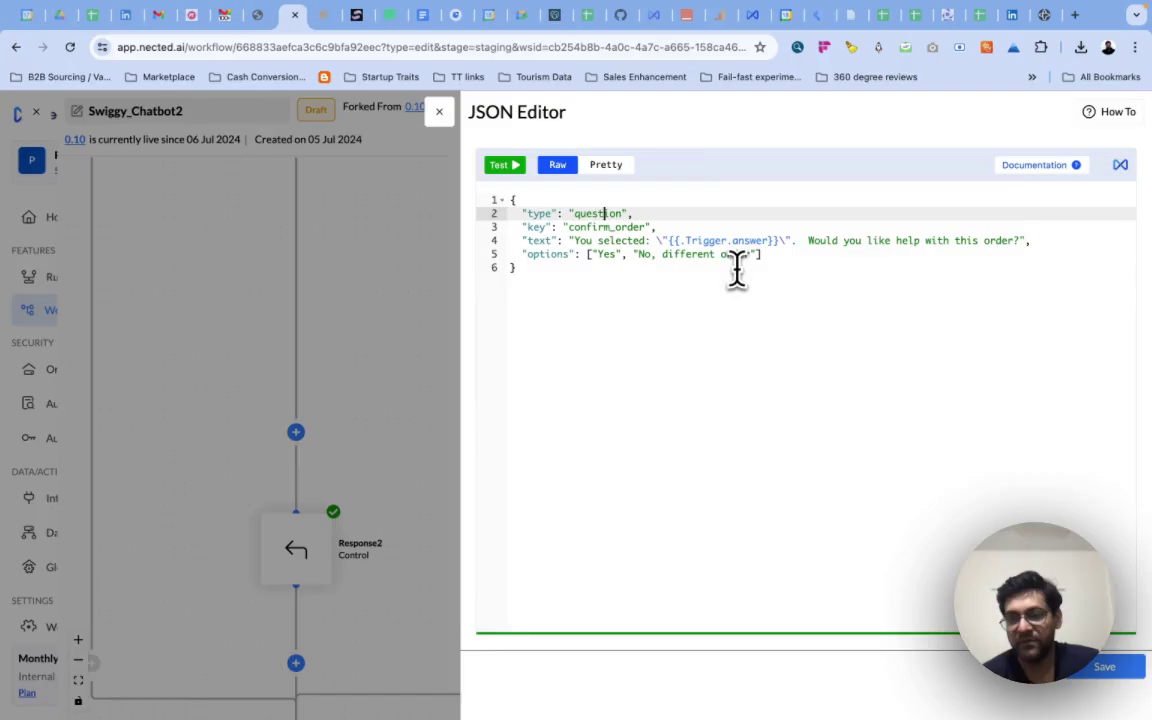
# Choose the Domino's order in the Swiggy chat to bring up the confirmation question, and return to Response3's JSON.
pyautogui.click(264, 17)
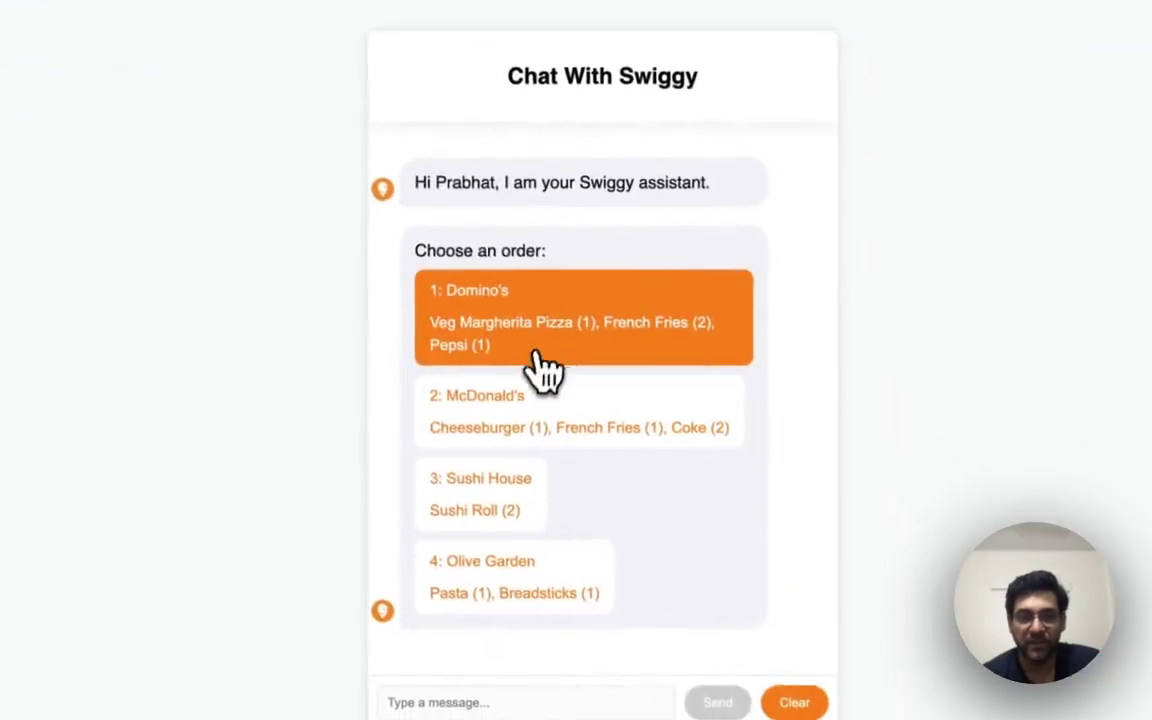
pyautogui.click(537, 352)
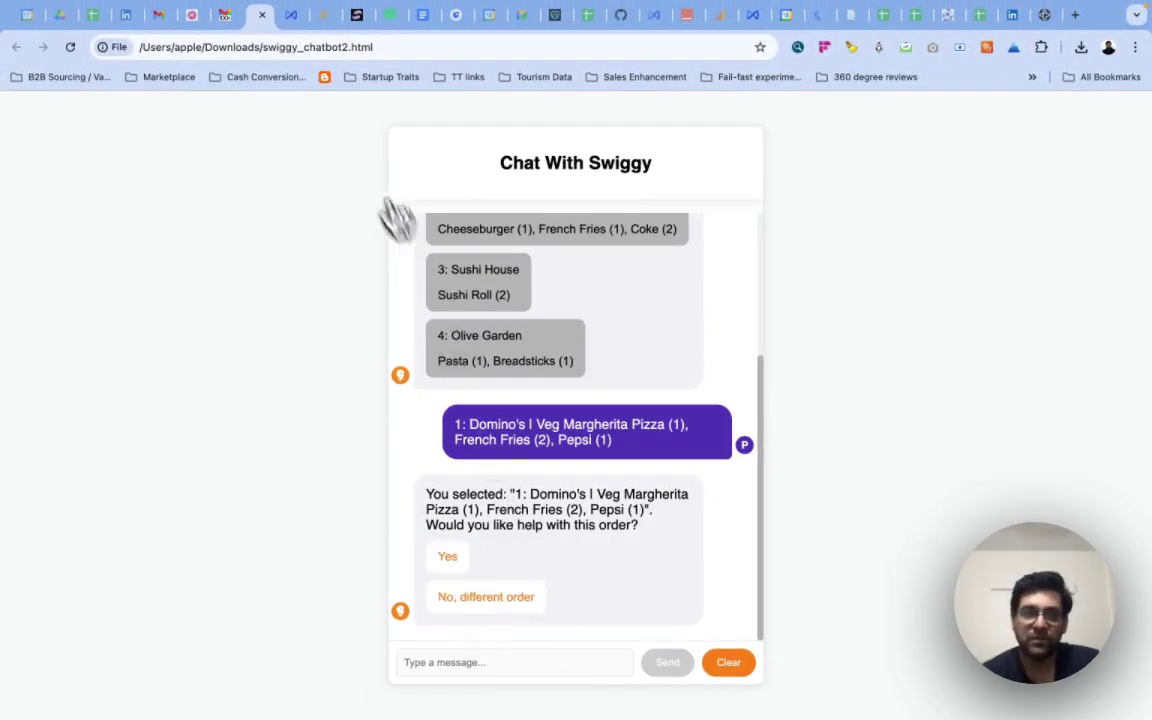
pyautogui.click(295, 14)
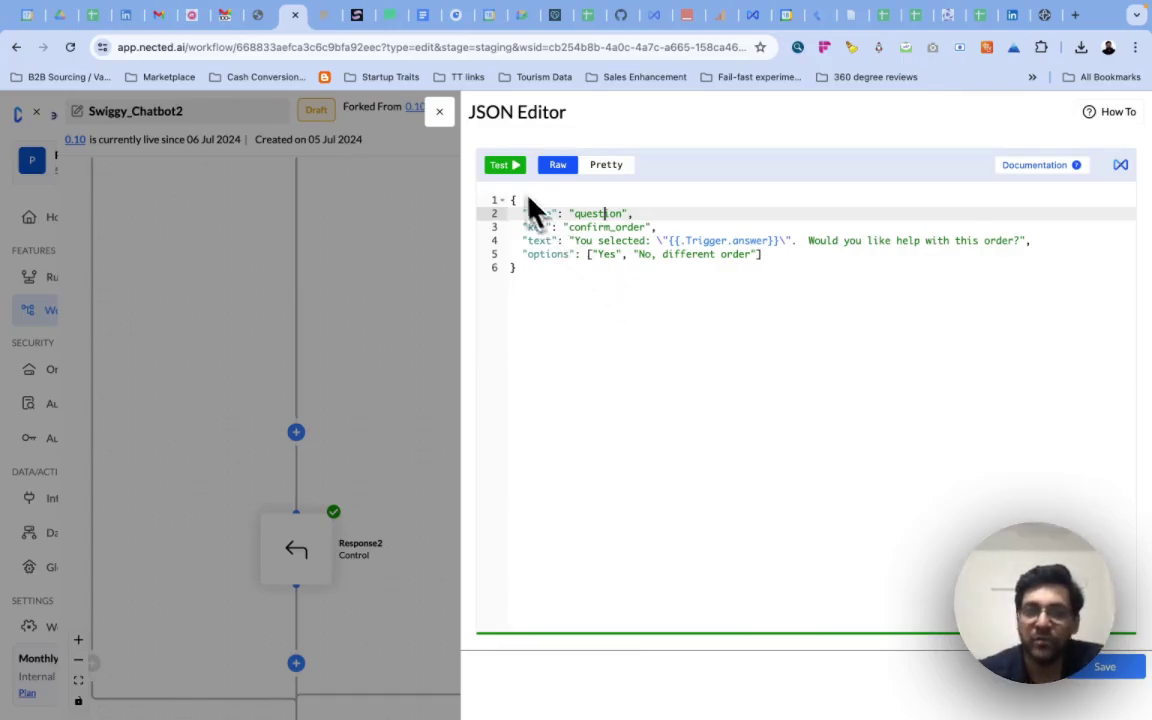
# Close the JSON editor and the Response3 sheet without saving changes.
pyautogui.click(439, 111)
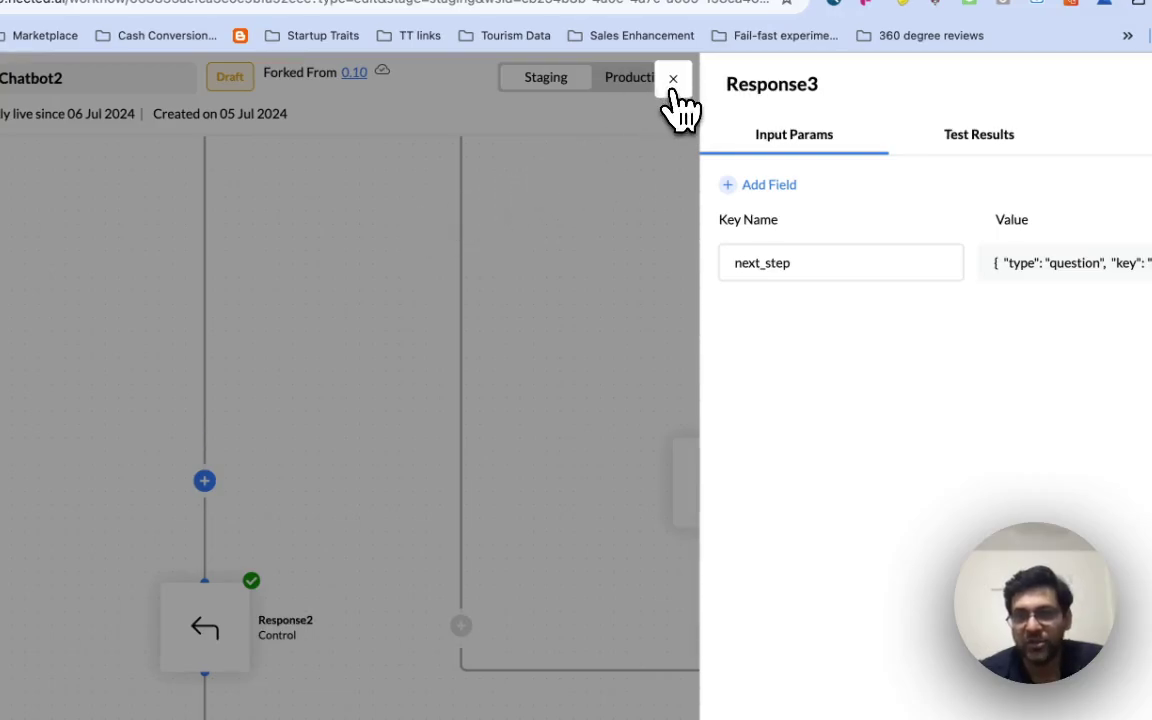
pyautogui.click(674, 88)
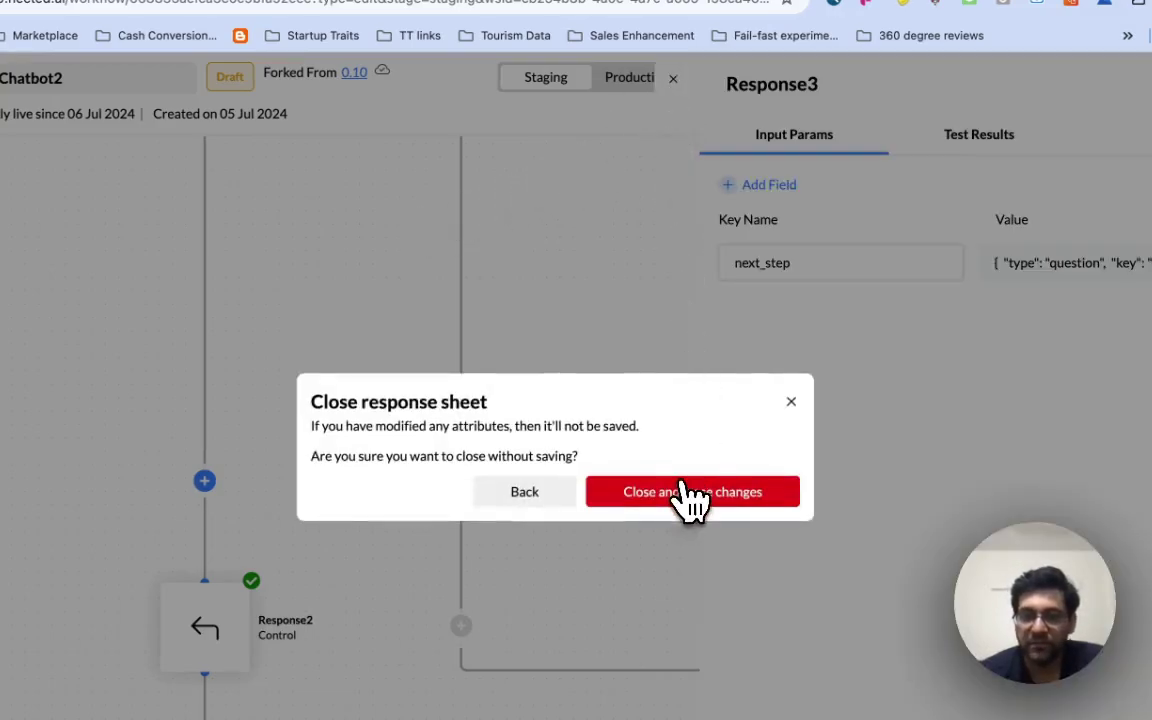
pyautogui.click(688, 494)
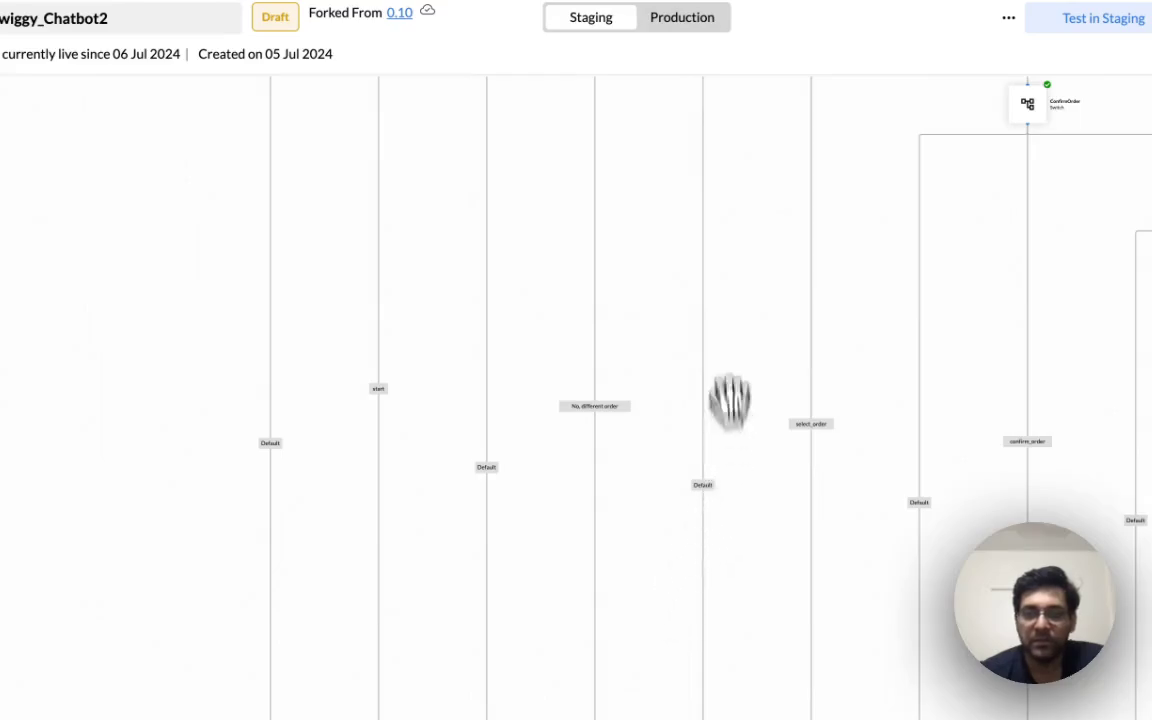
# Examine the switch chain from StartNode along the contains_prev_q branch to the DifferentOrder node.
pyautogui.moveTo(720, 192); pyautogui.dragTo(661, 532)
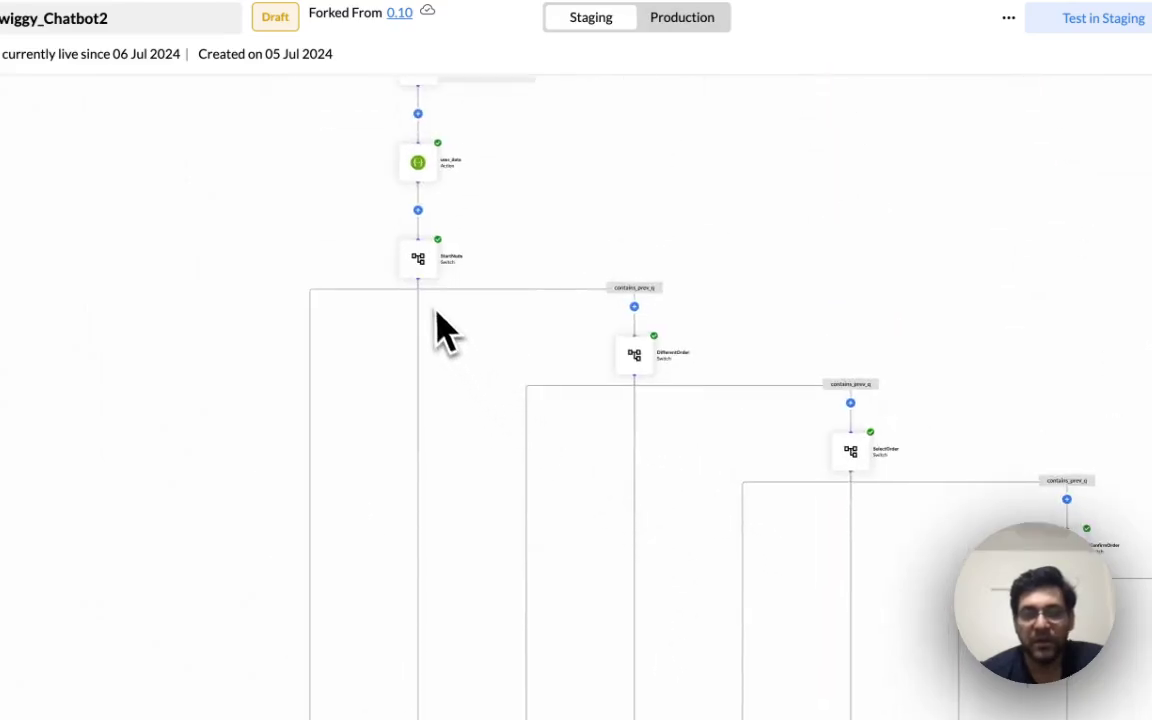
pyautogui.scroll(5, 410, 310)
pyautogui.scroll(3, 485, 316)
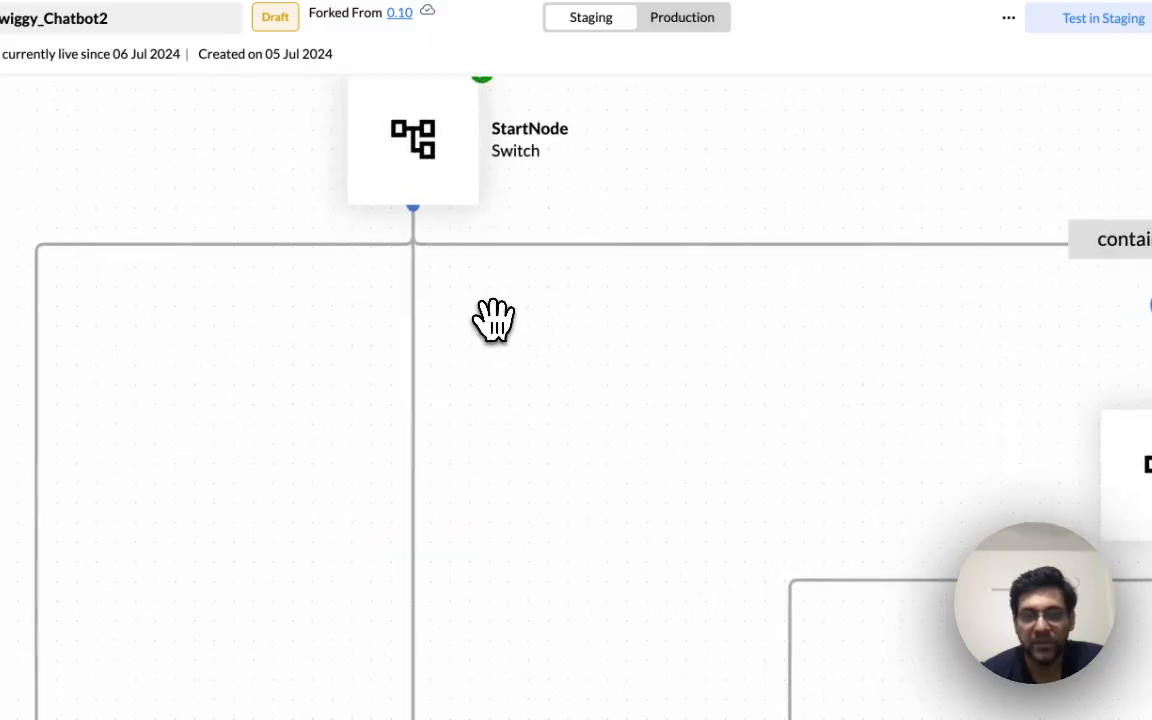
pyautogui.moveTo(505, 317); pyautogui.dragTo(406, 441)
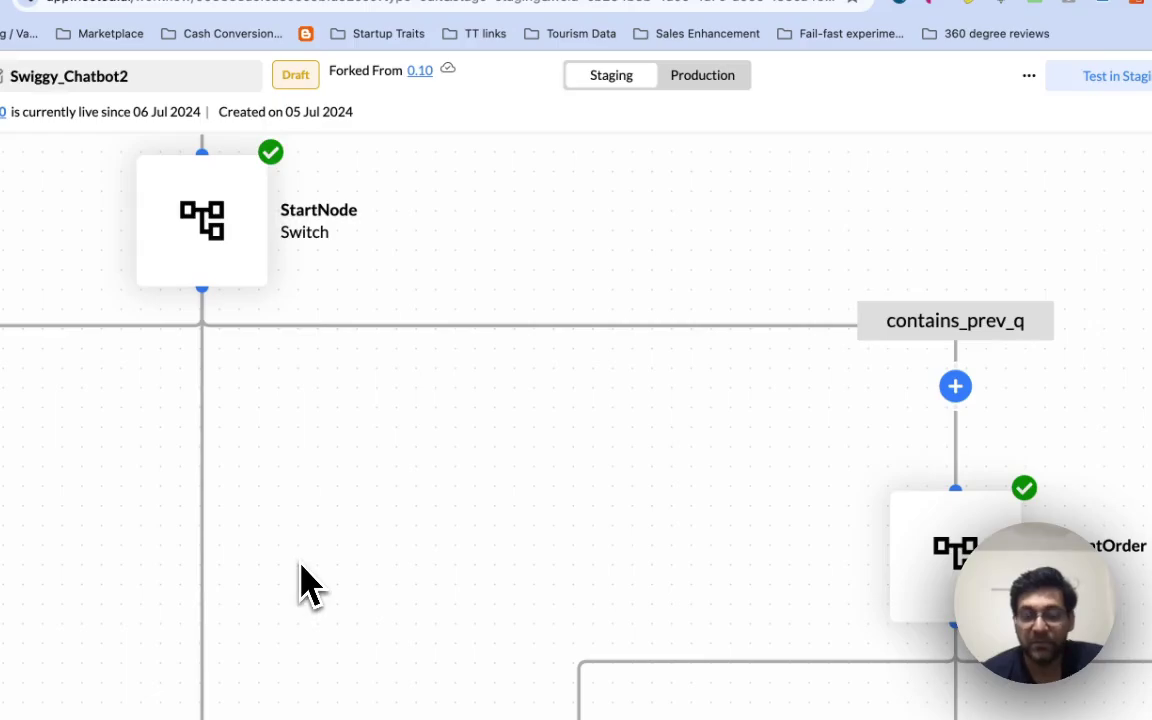
pyautogui.moveTo(509, 416); pyautogui.dragTo(347, 279)
pyautogui.moveTo(614, 418); pyautogui.dragTo(543, 398)
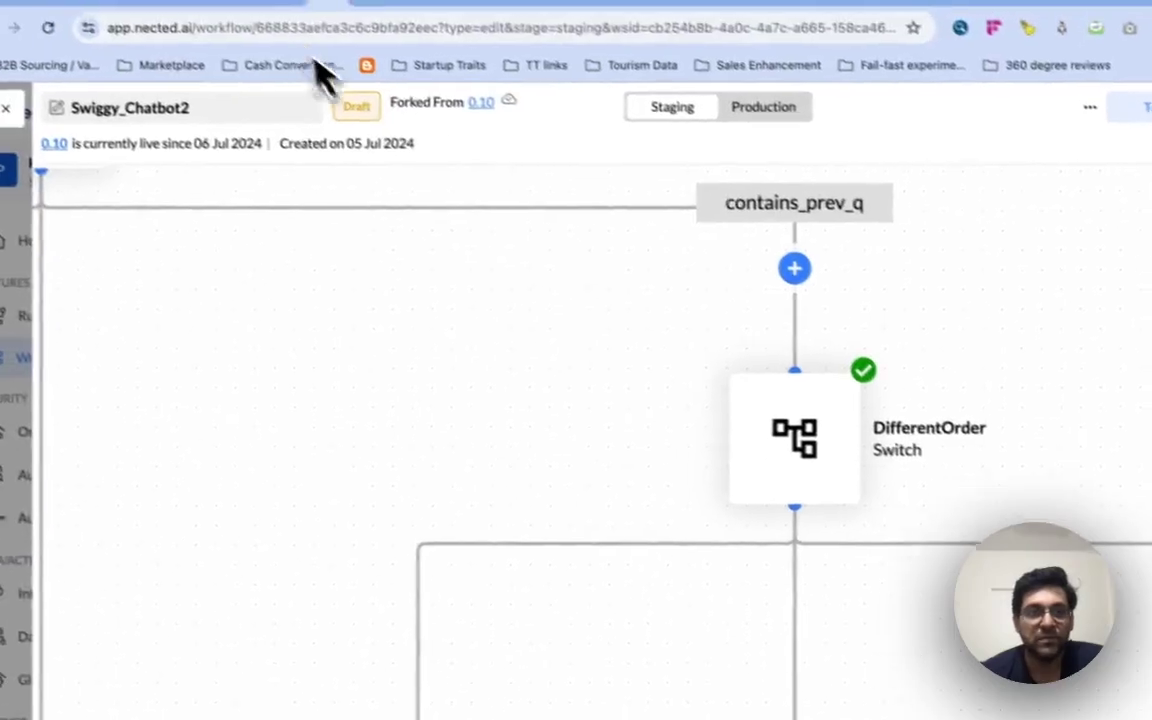
# Switch to the Swiggy chat and answer Yes to the question about getting help with the Domino's order.
pyautogui.click(309, 39)
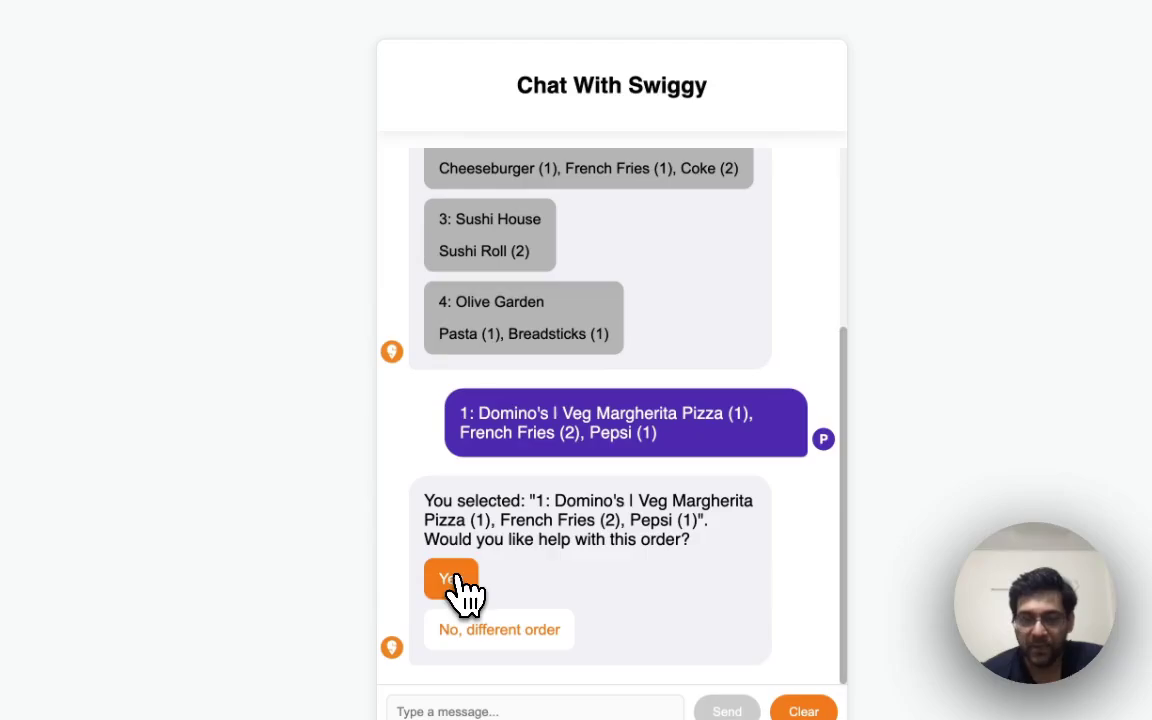
pyautogui.click(452, 581)
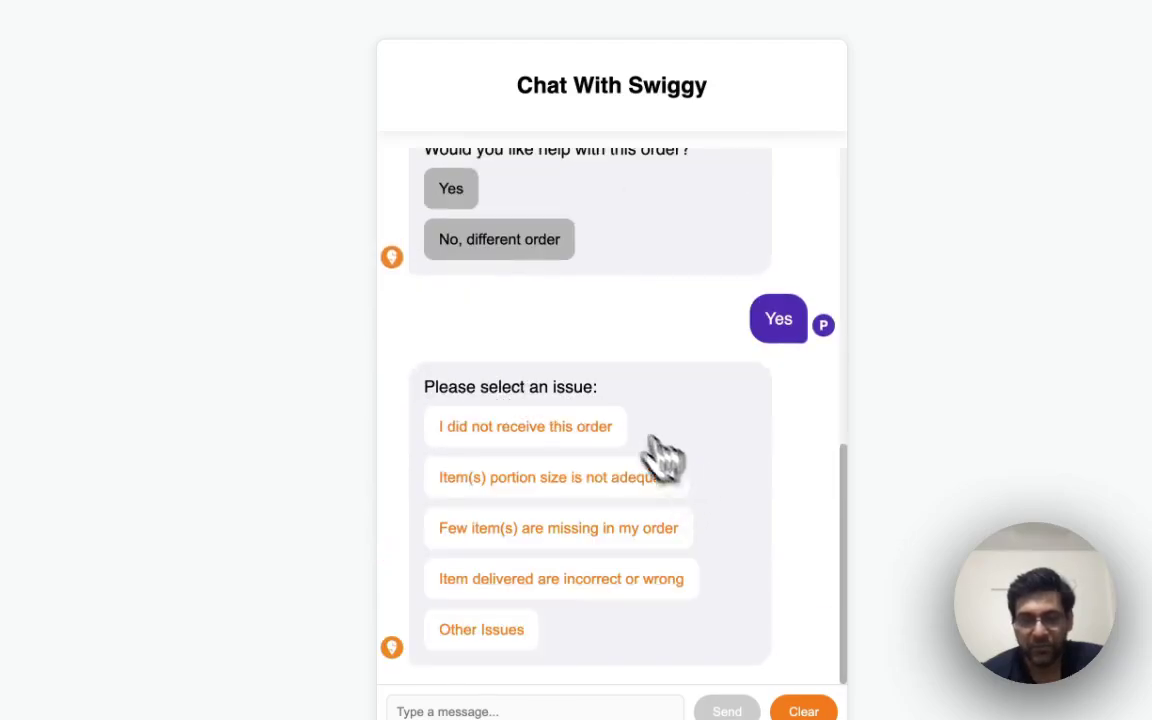
# Return to the Nected workflow and trace the switch chain from StartNode through ConfirmOrder down to its branch labels.
pyautogui.click(275, 10)
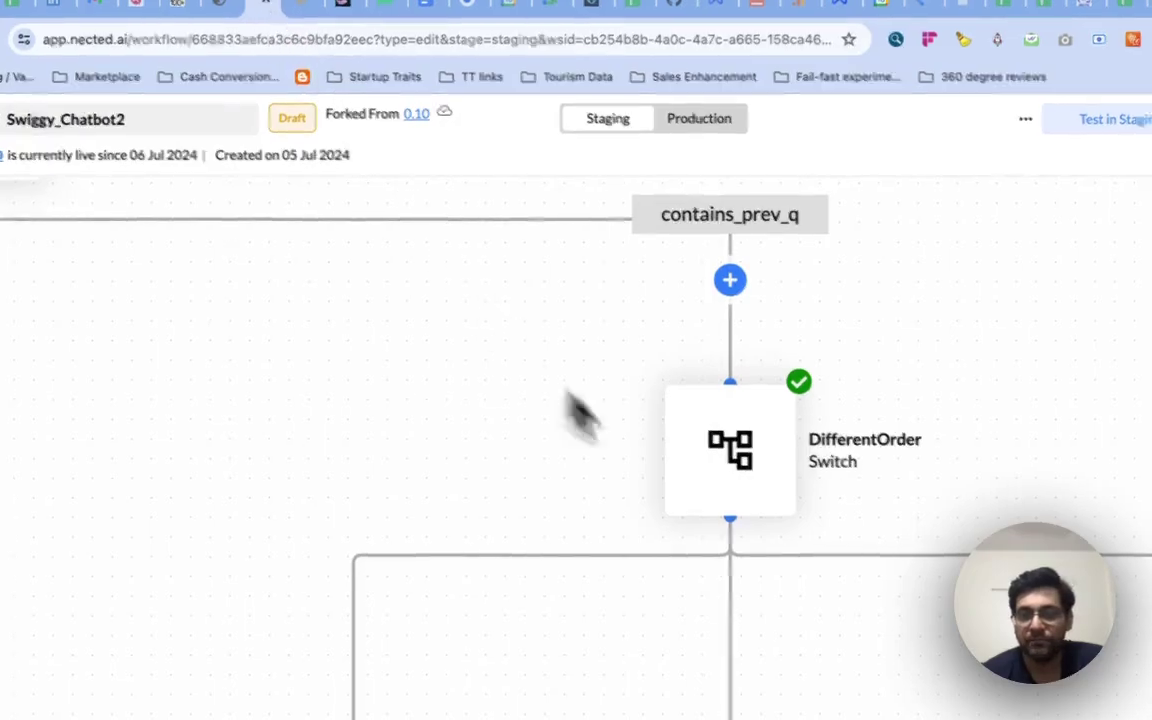
pyautogui.scroll(-5, 946, 484)
pyautogui.moveTo(914, 543); pyautogui.dragTo(755, 423)
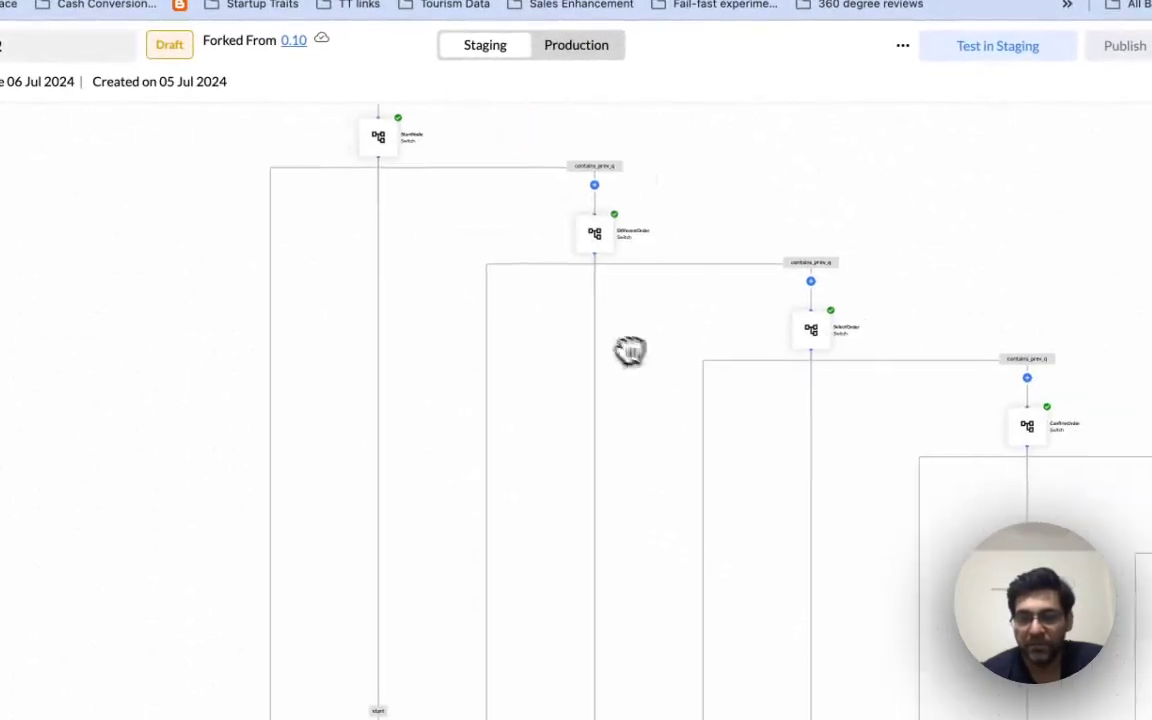
pyautogui.moveTo(630, 350); pyautogui.dragTo(602, 126)
pyautogui.moveTo(648, 360); pyautogui.dragTo(612, 262)
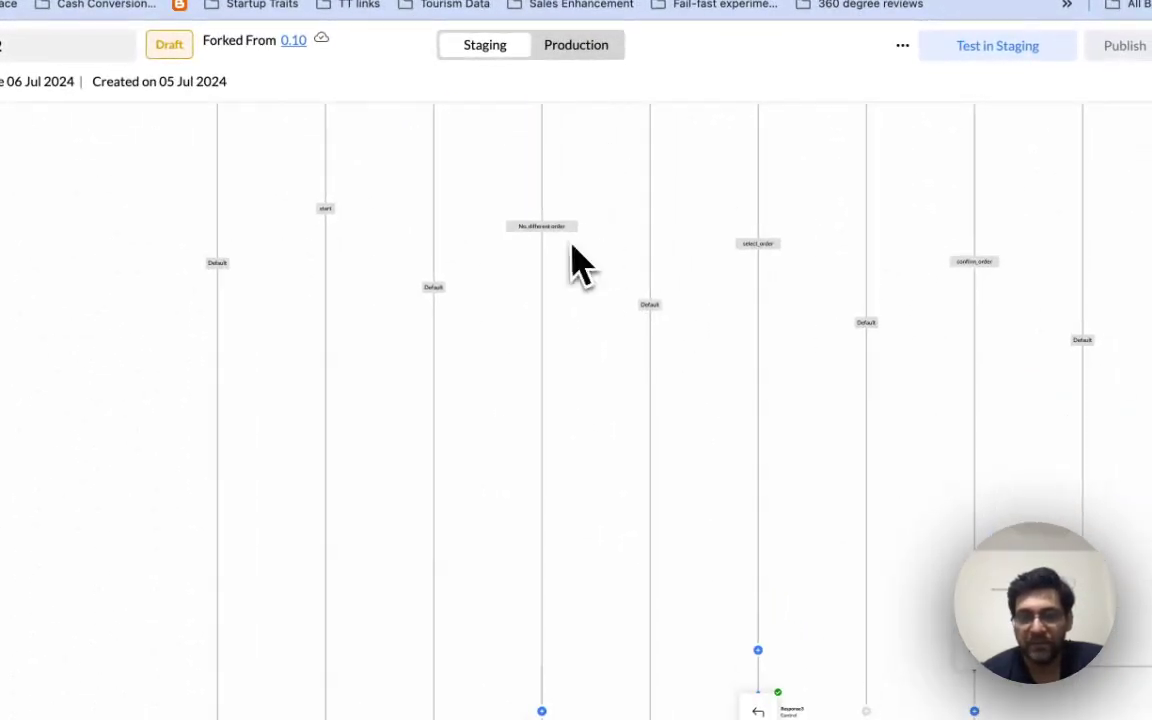
pyautogui.moveTo(674, 309); pyautogui.dragTo(647, 163)
# In the Swiggy chat, choose Other Issues, submit the coupon related query for this order, and read the reply.
pyautogui.click(299, 12)
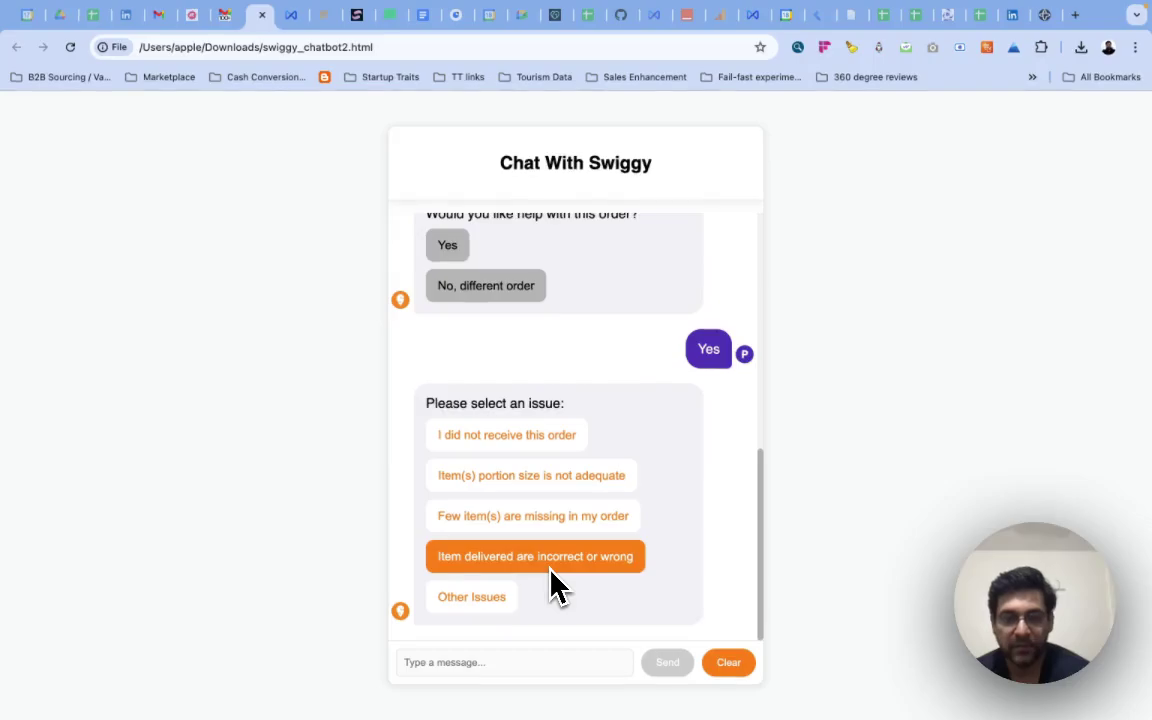
pyautogui.click(508, 597)
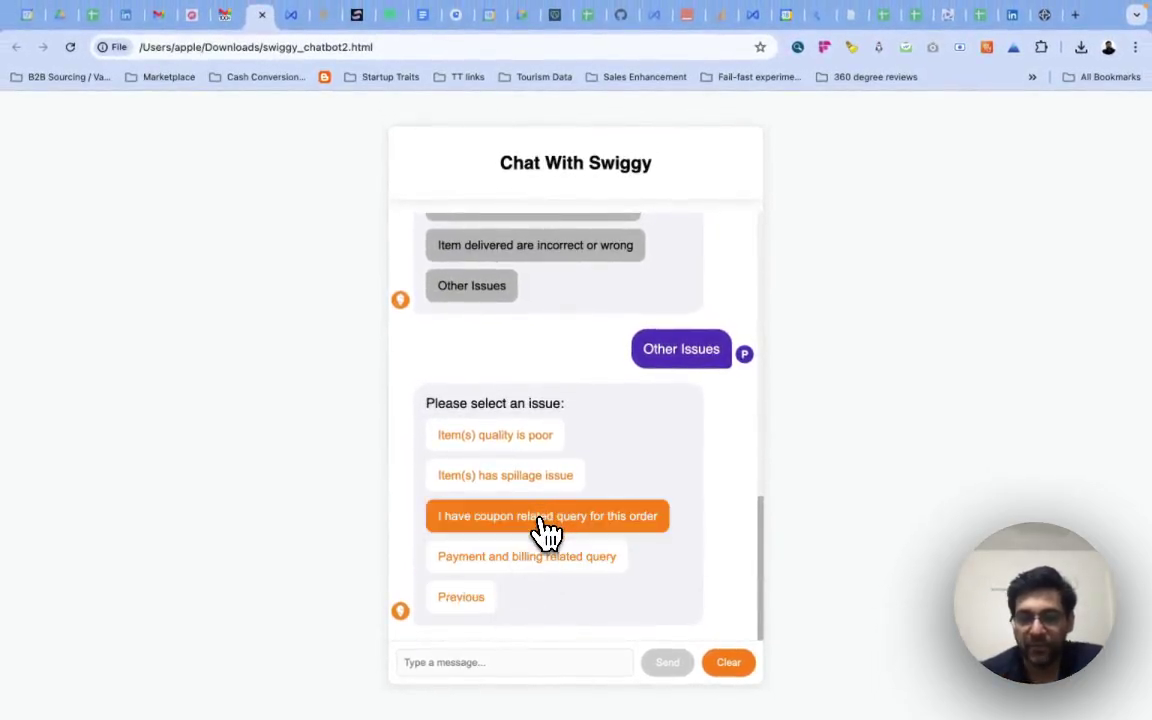
pyautogui.click(548, 520)
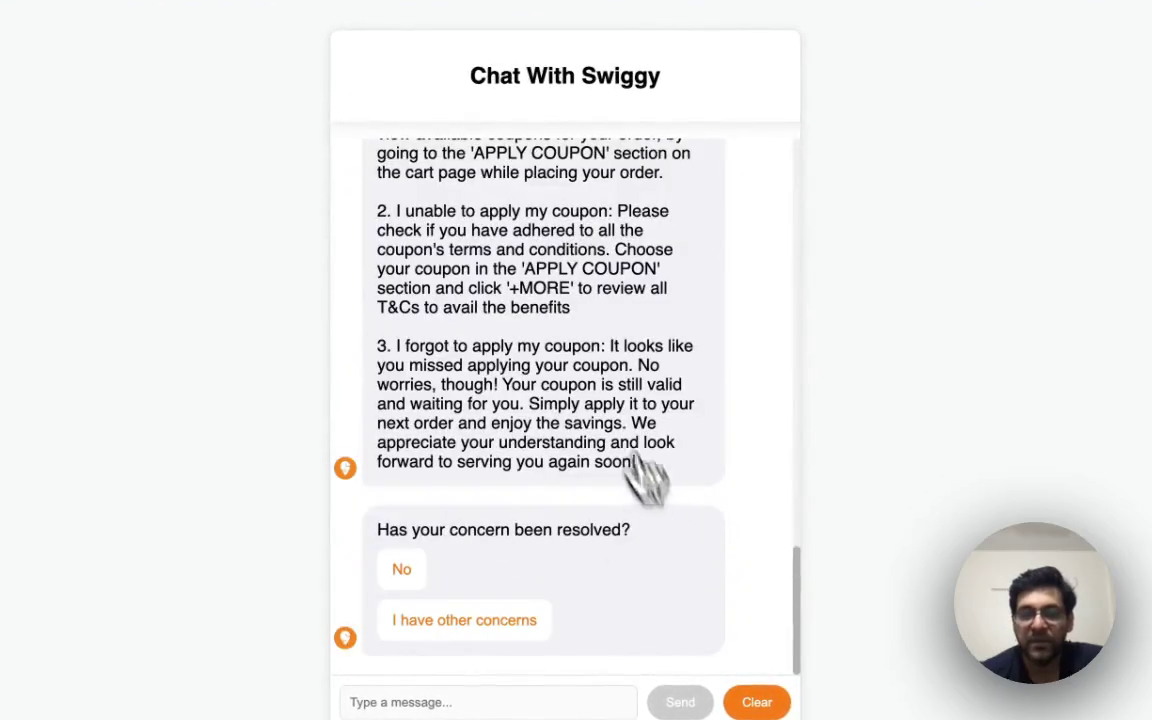
pyautogui.scroll(4, 600, 420)
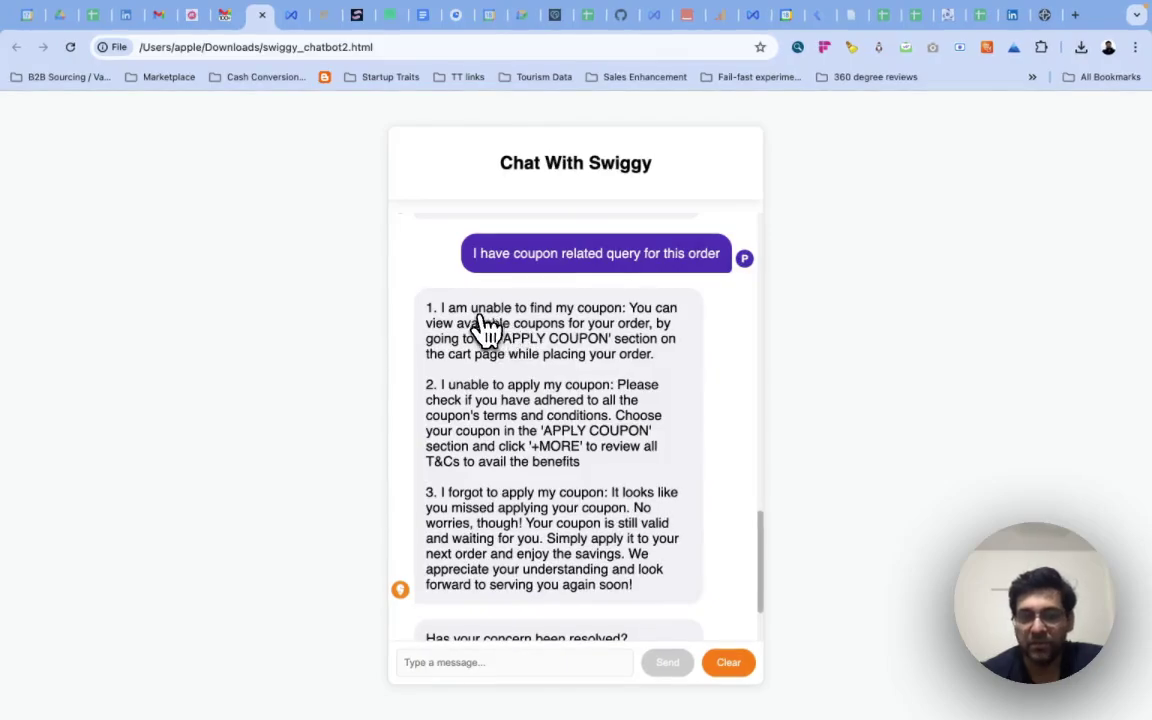
pyautogui.scroll(-1, 522, 416)
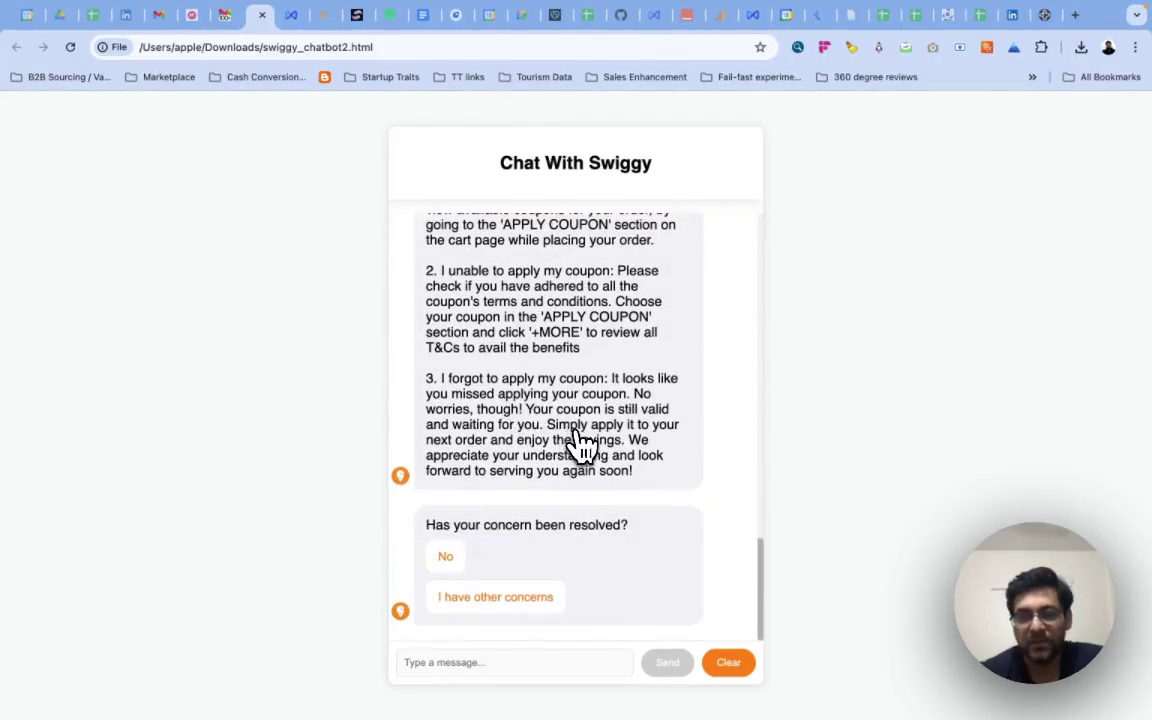
pyautogui.scroll(1, 560, 398)
pyautogui.scroll(1, 560, 392)
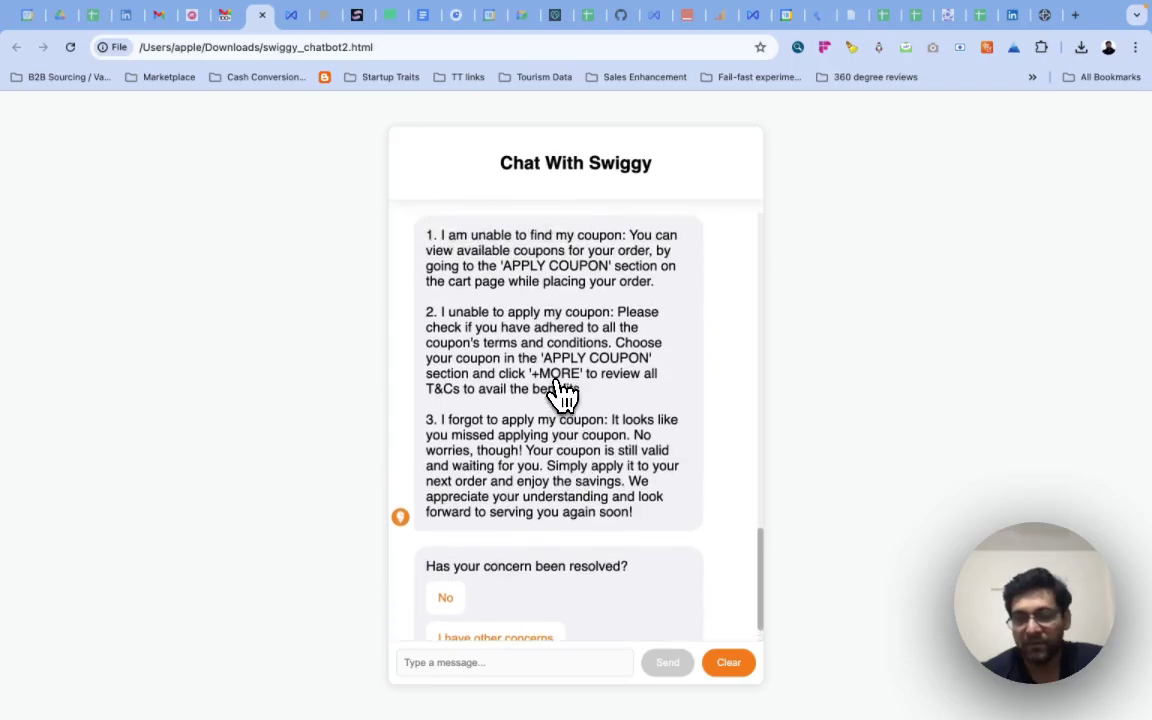
pyautogui.scroll(-2, 560, 393)
# Return to the Nected workflow and examine the Response nodes at the branch ends, including a close look at Response3.
pyautogui.click(270, 18)
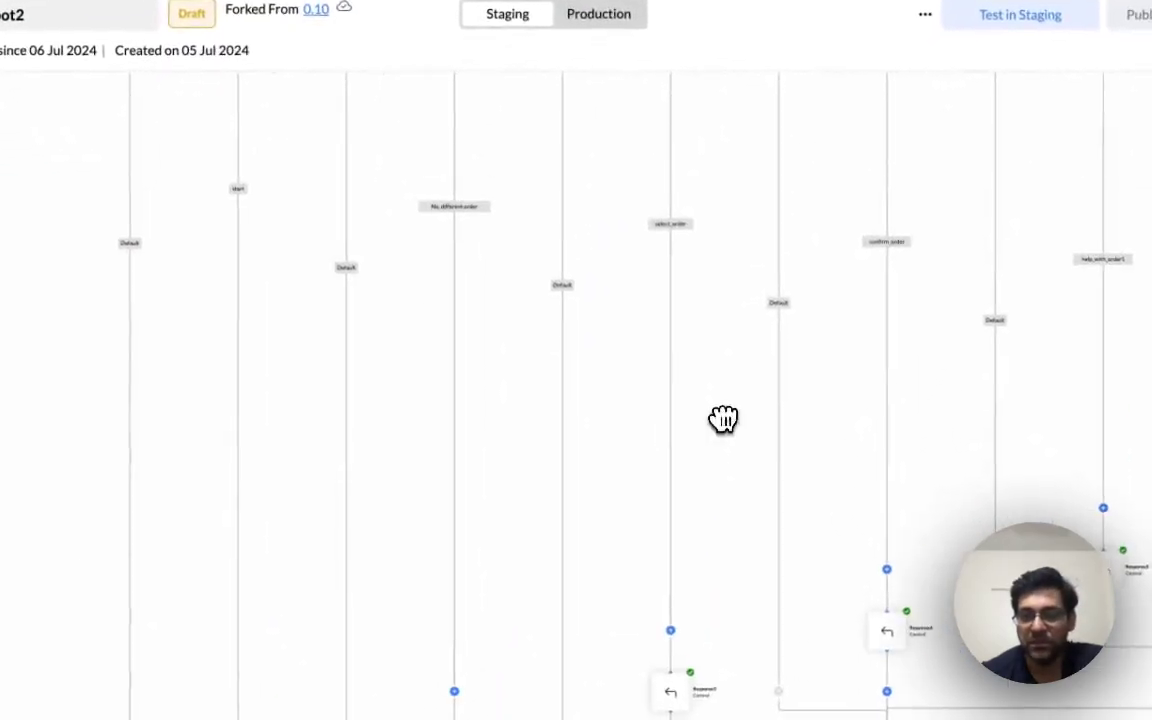
pyautogui.moveTo(723, 418); pyautogui.dragTo(633, 395)
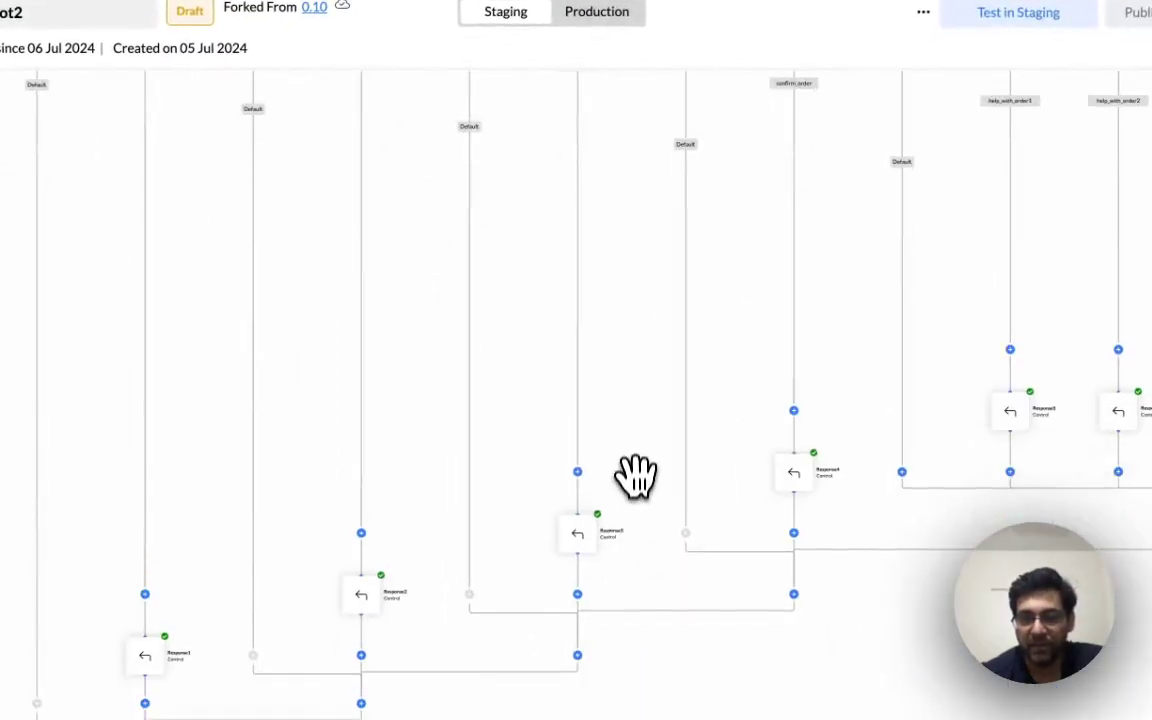
pyautogui.scroll(5, 635, 488)
pyautogui.hscroll(-2, 573, 432)
pyautogui.moveTo(545, 400); pyautogui.dragTo(508, 118)
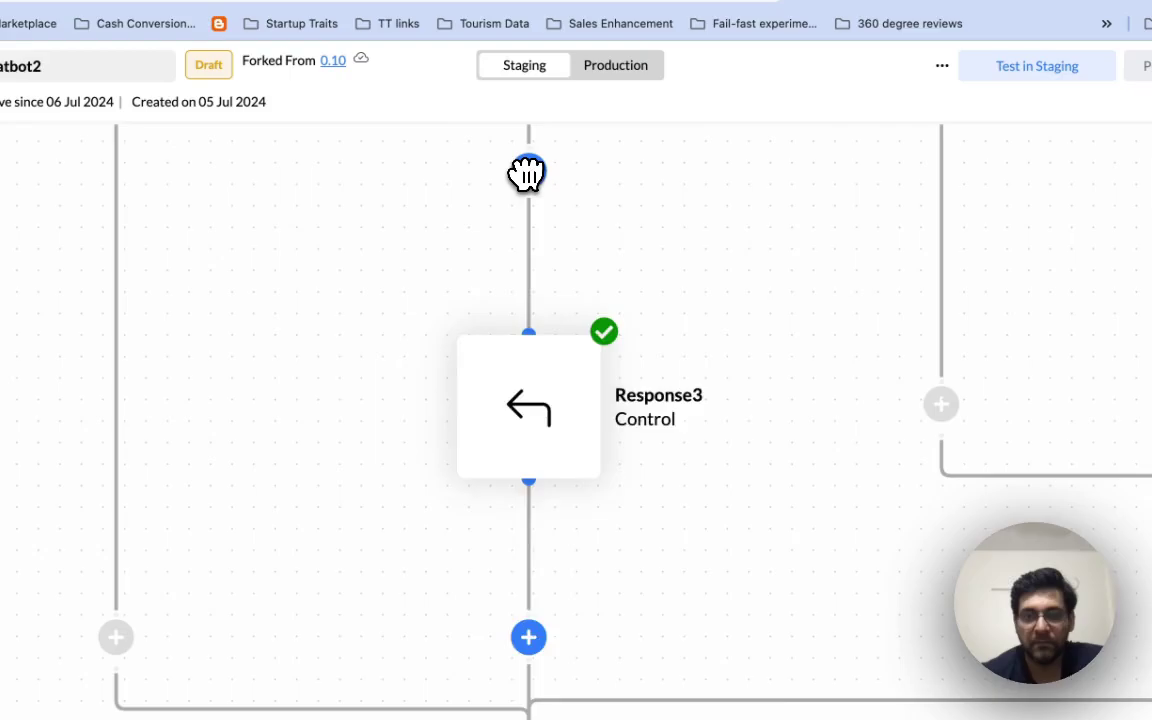
pyautogui.click(508, 118)
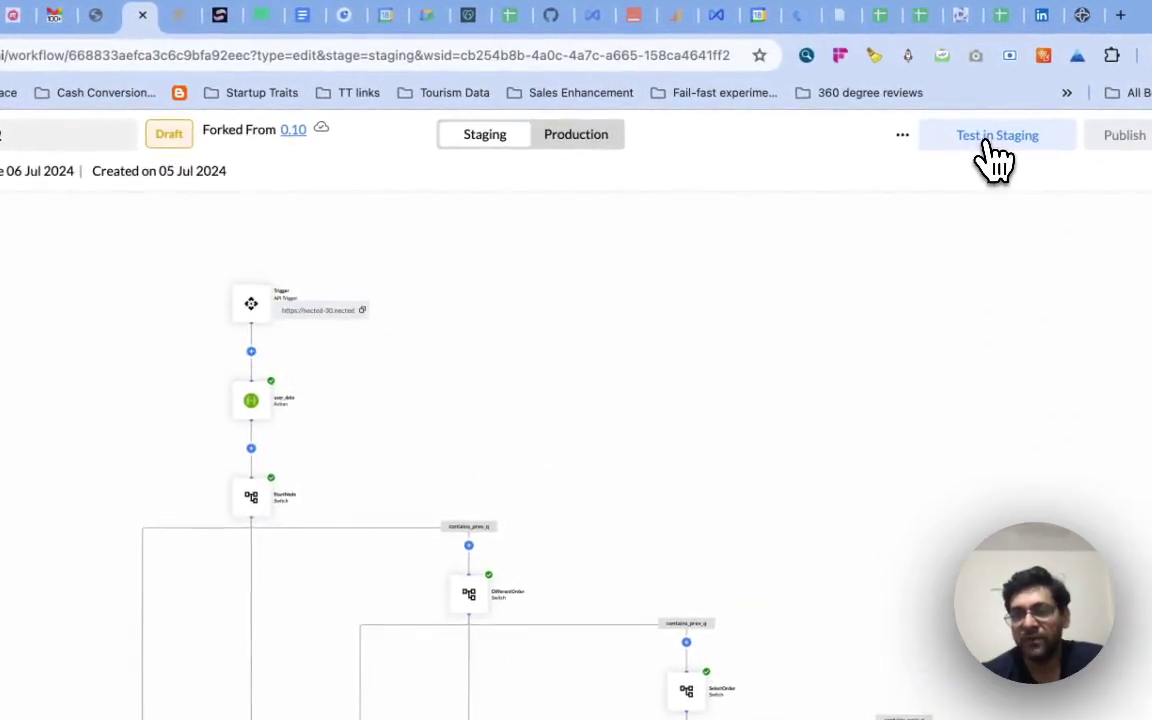
# Open the workflow's staging test and set the answer input to "Other Issues".
pyautogui.click(995, 157)
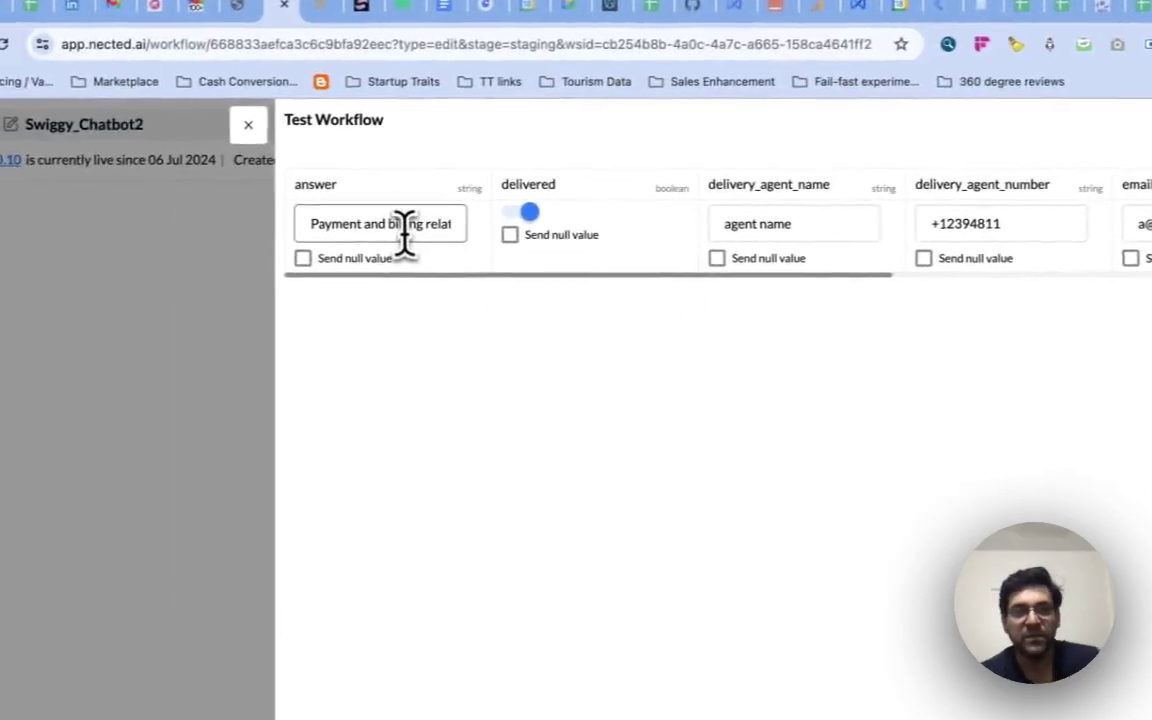
pyautogui.tripleClick(323, 233)
pyautogui.write('Other Issues')
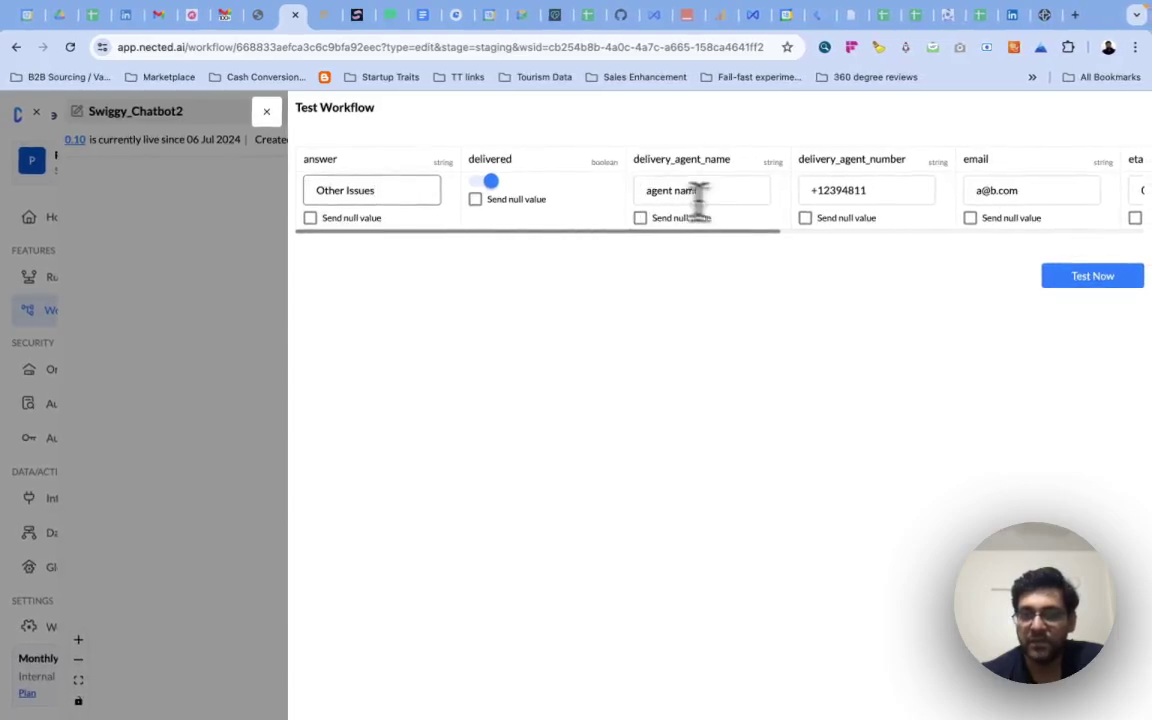
# Check the prev_q and prev_q_list test inputs and run the workflow test.
pyautogui.hscroll(2, 694, 193)
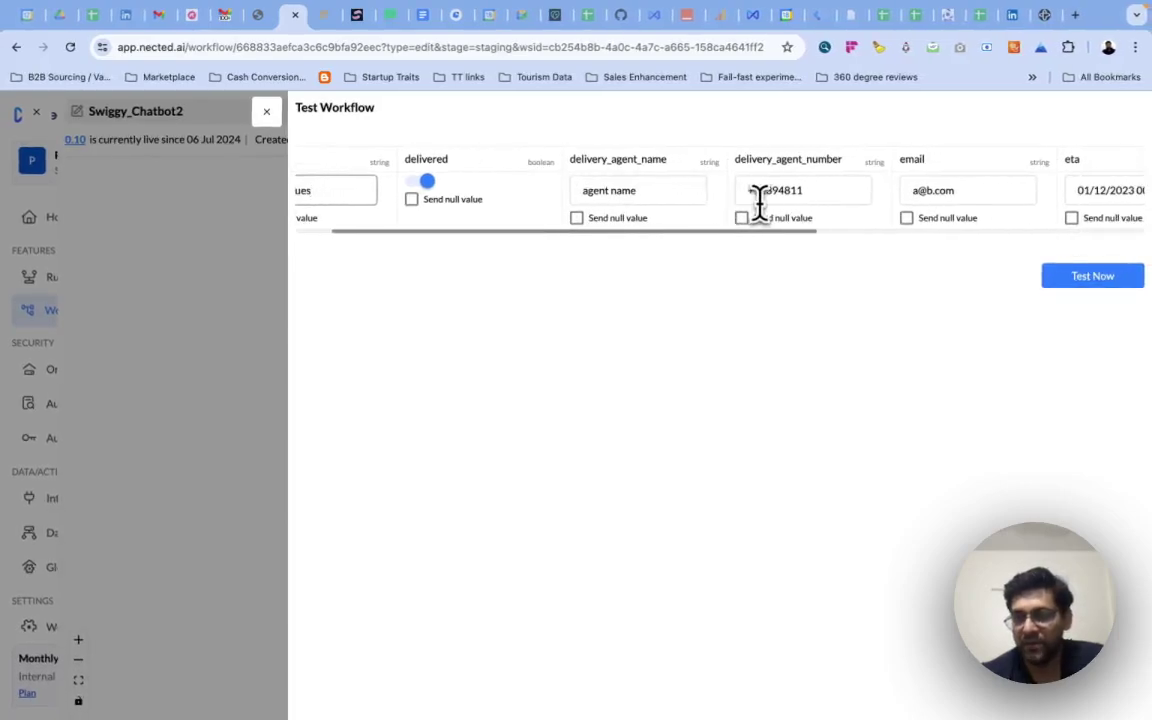
pyautogui.hscroll(6, 760, 200)
pyautogui.hscroll(4, 760, 200)
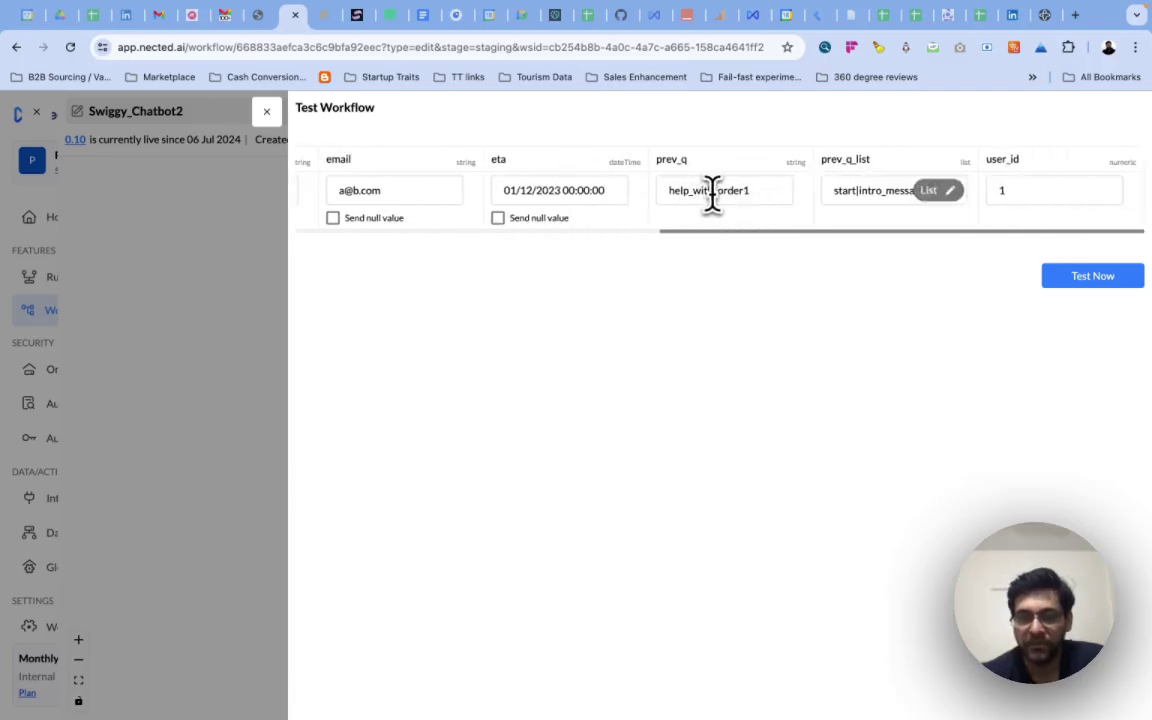
pyautogui.doubleClick(866, 191)
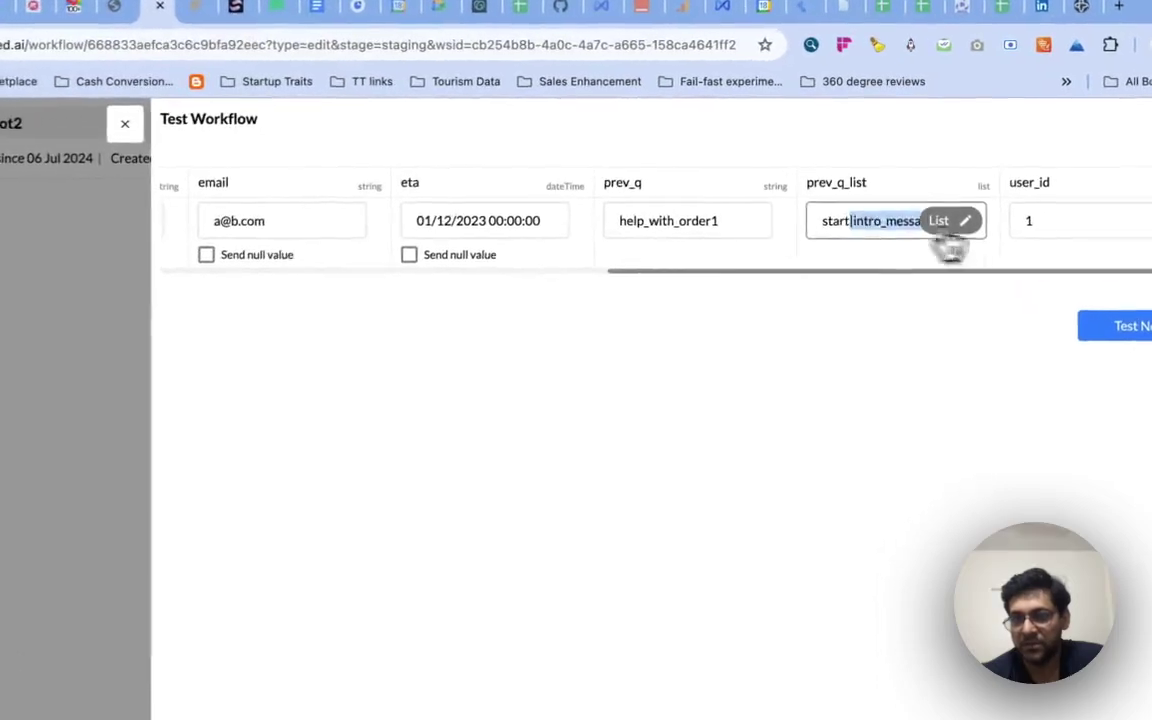
pyautogui.moveTo(950, 245); pyautogui.dragTo(977, 244)
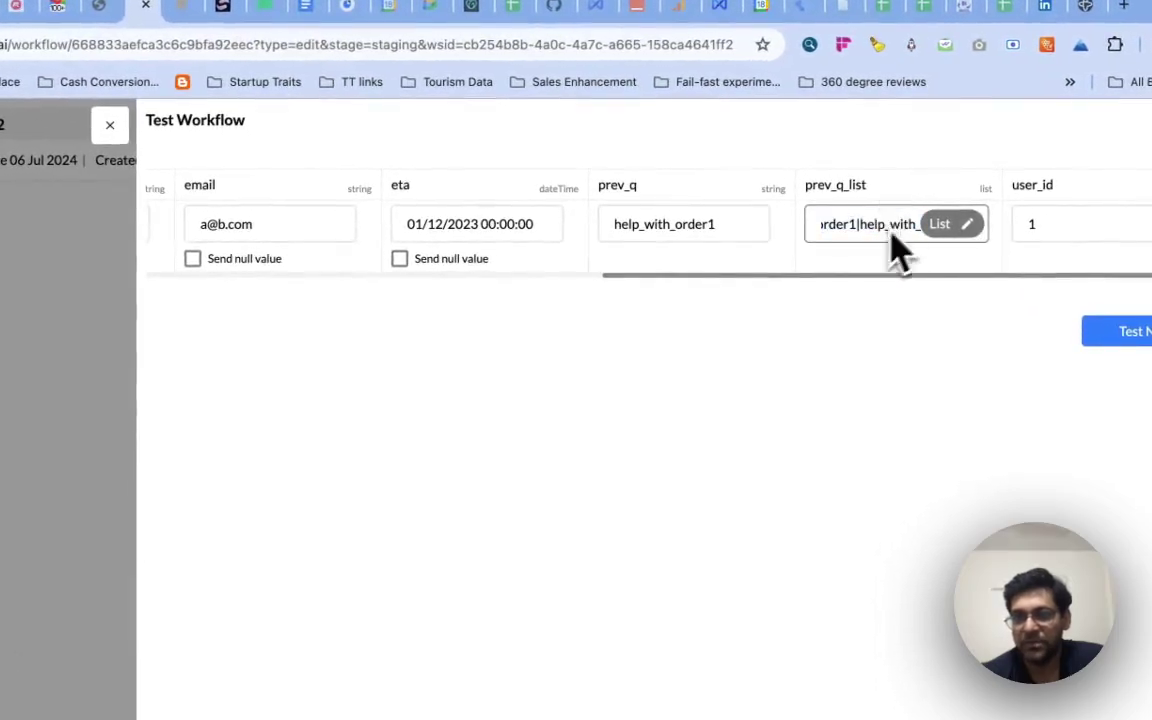
pyautogui.hscroll(-10, 860, 265)
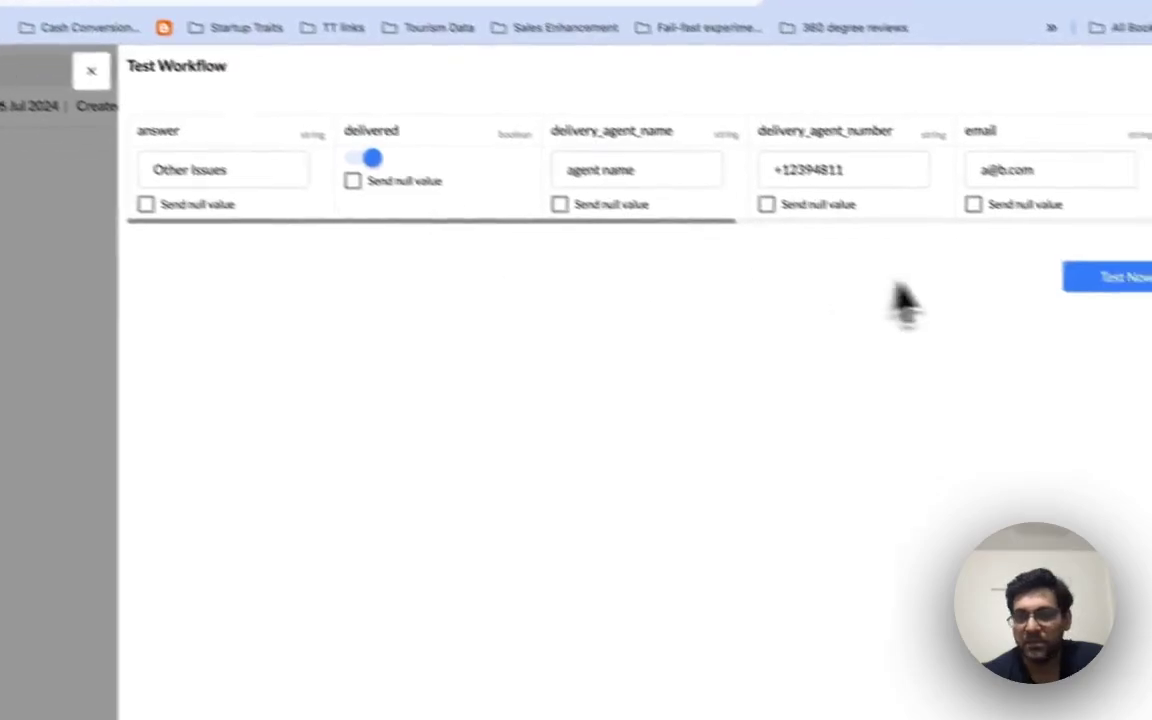
pyautogui.click(1082, 258)
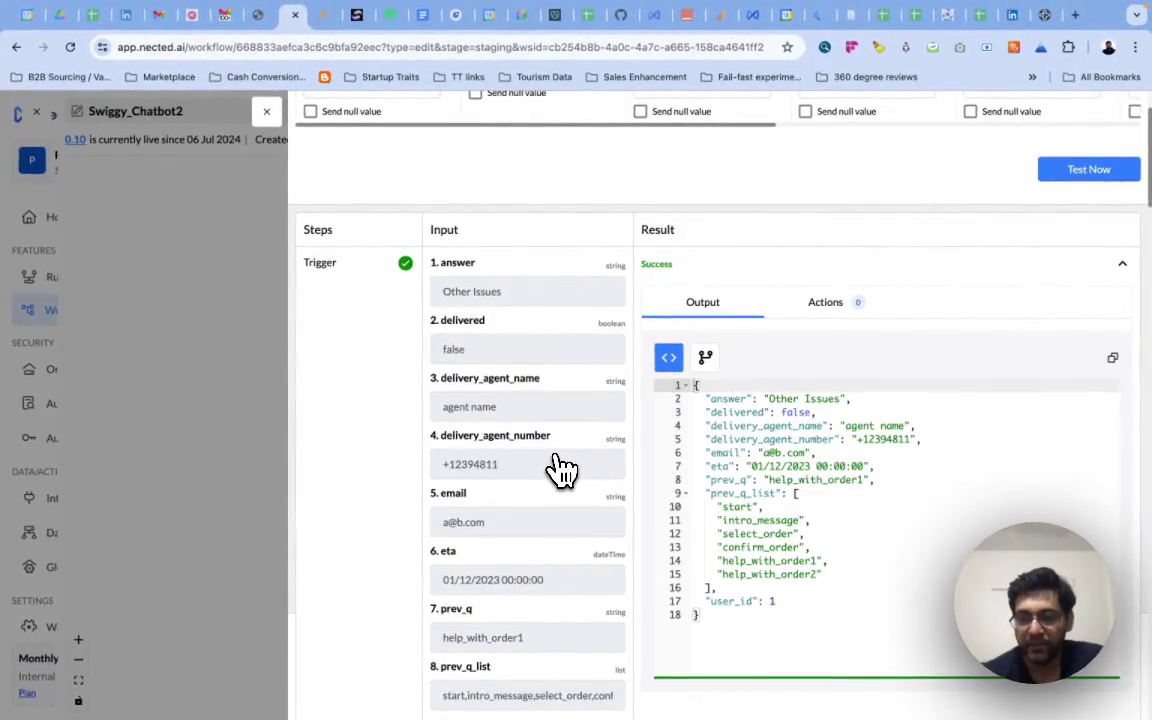
# Examine the Trigger inputs and the user_data action's request settings and orders output in the test results.
pyautogui.scroll(-1, 560, 468)
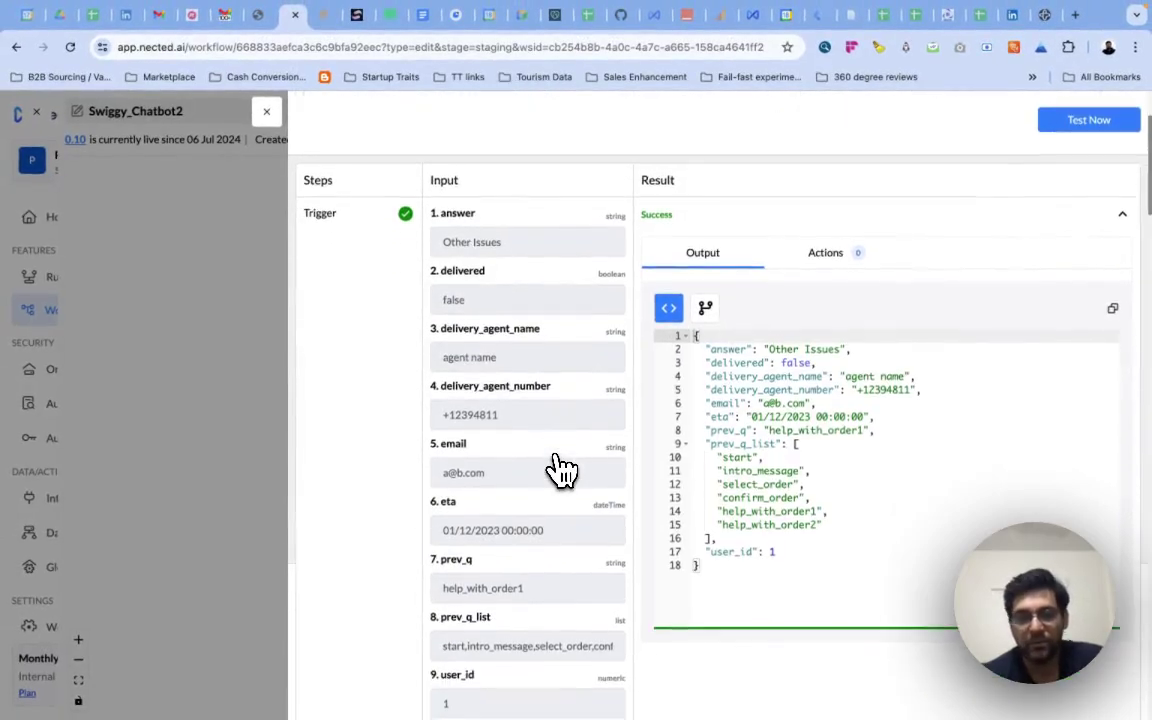
pyautogui.scroll(-2, 537, 406)
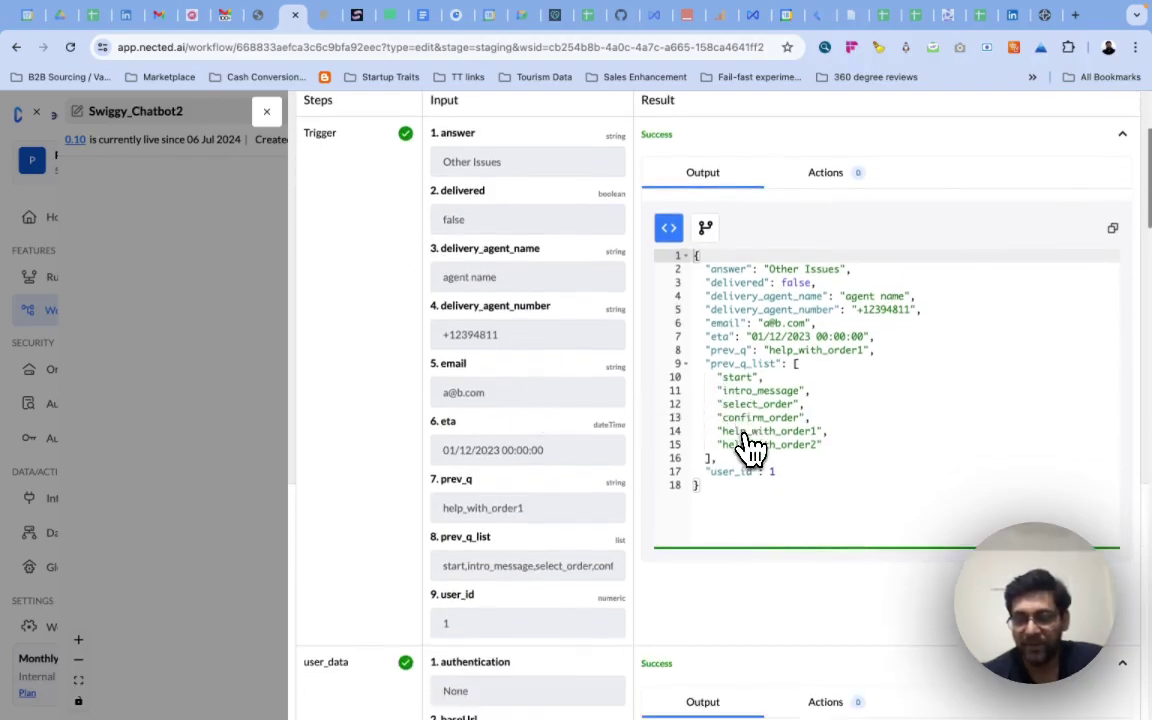
pyautogui.scroll(-10, 750, 447)
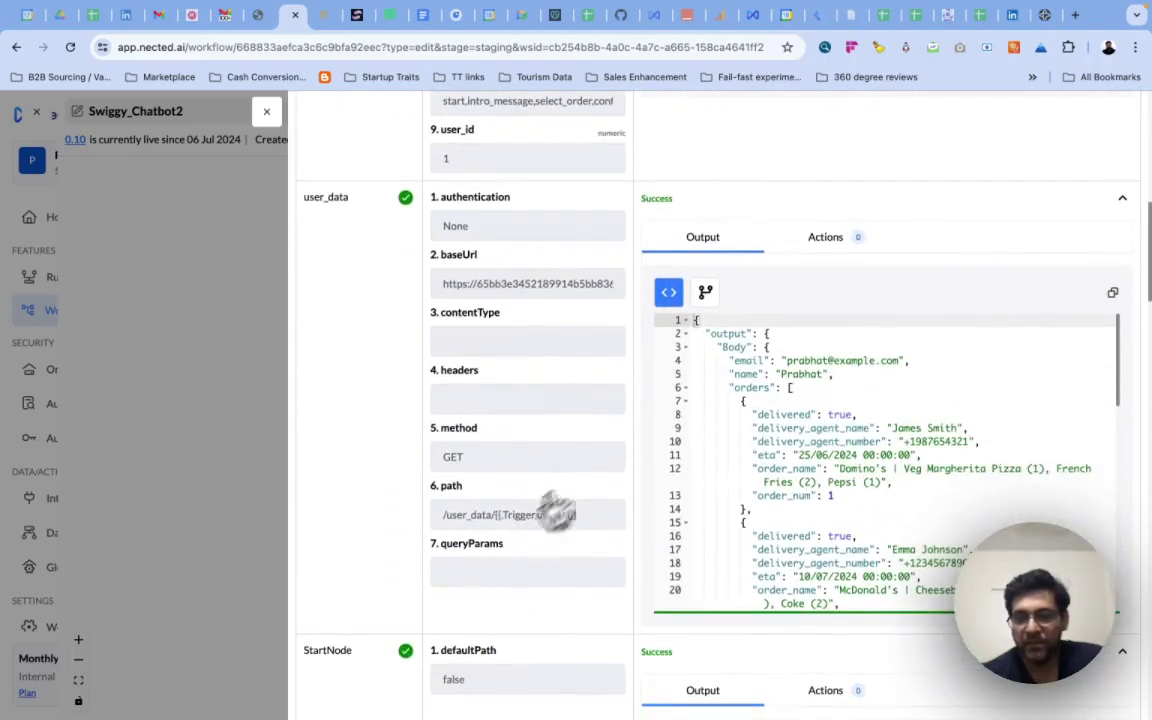
pyautogui.scroll(-1, 797, 440)
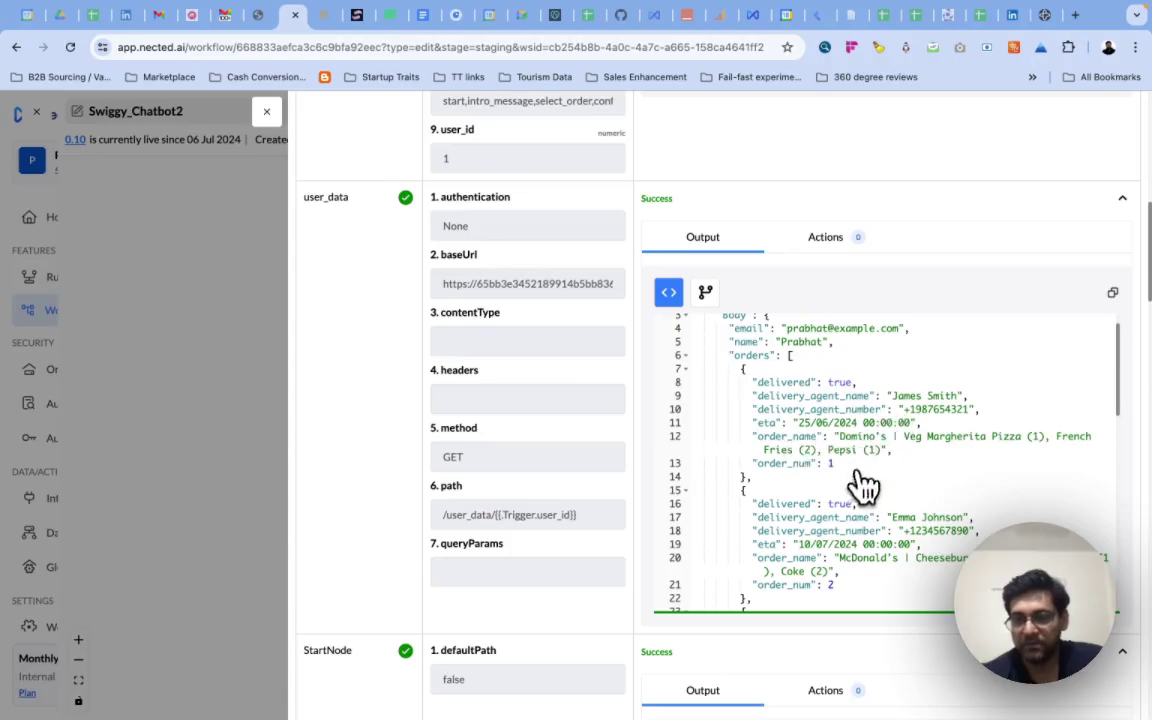
# Review the output path of each switch in the test results, from StartNode through HelpWithOrder.
pyautogui.scroll(-4, 563, 509)
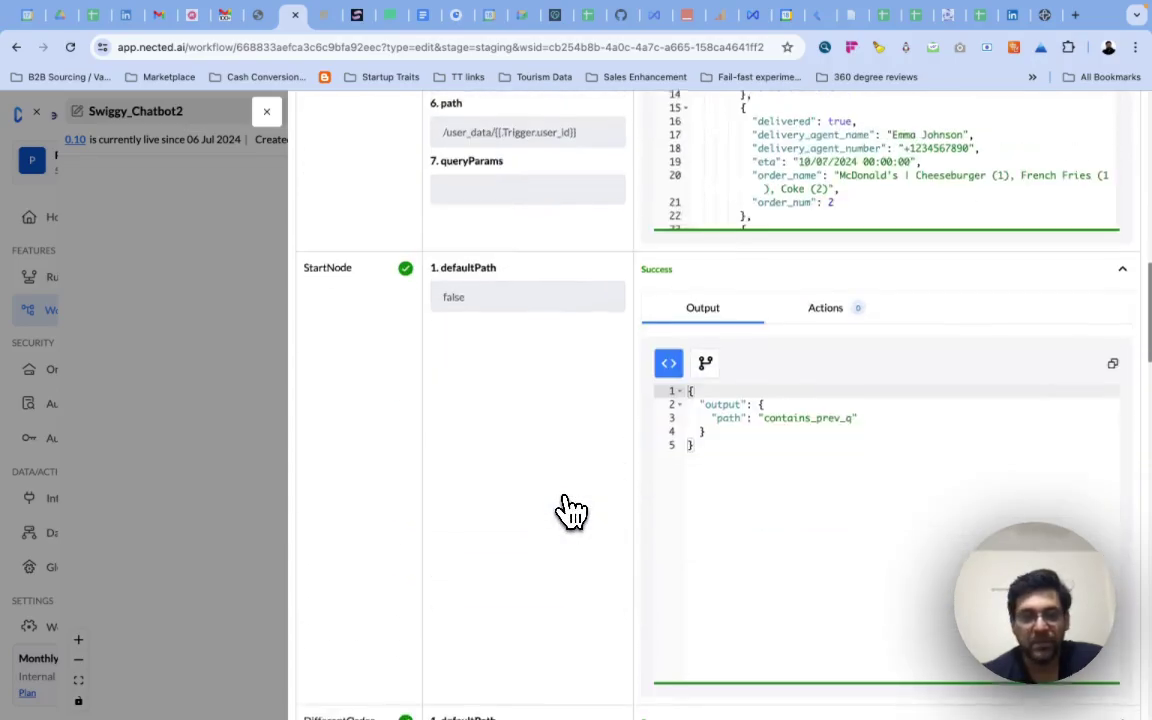
pyautogui.scroll(-1, 571, 510)
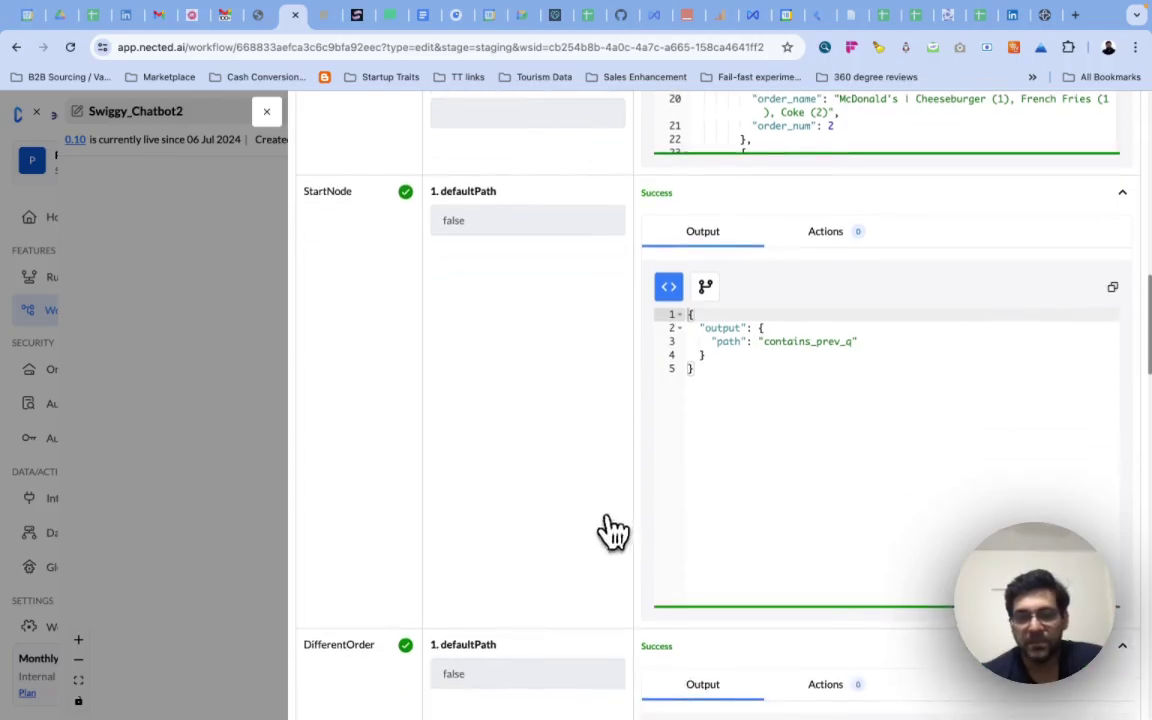
pyautogui.scroll(-3, 568, 504)
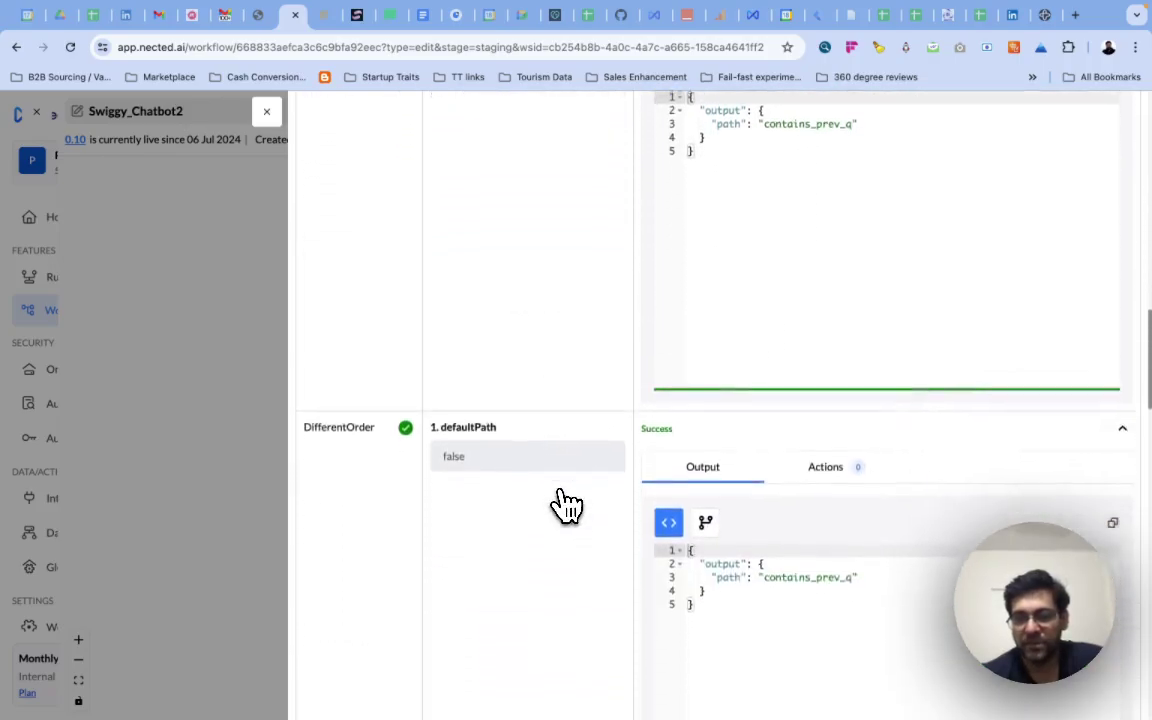
pyautogui.scroll(-5, 565, 505)
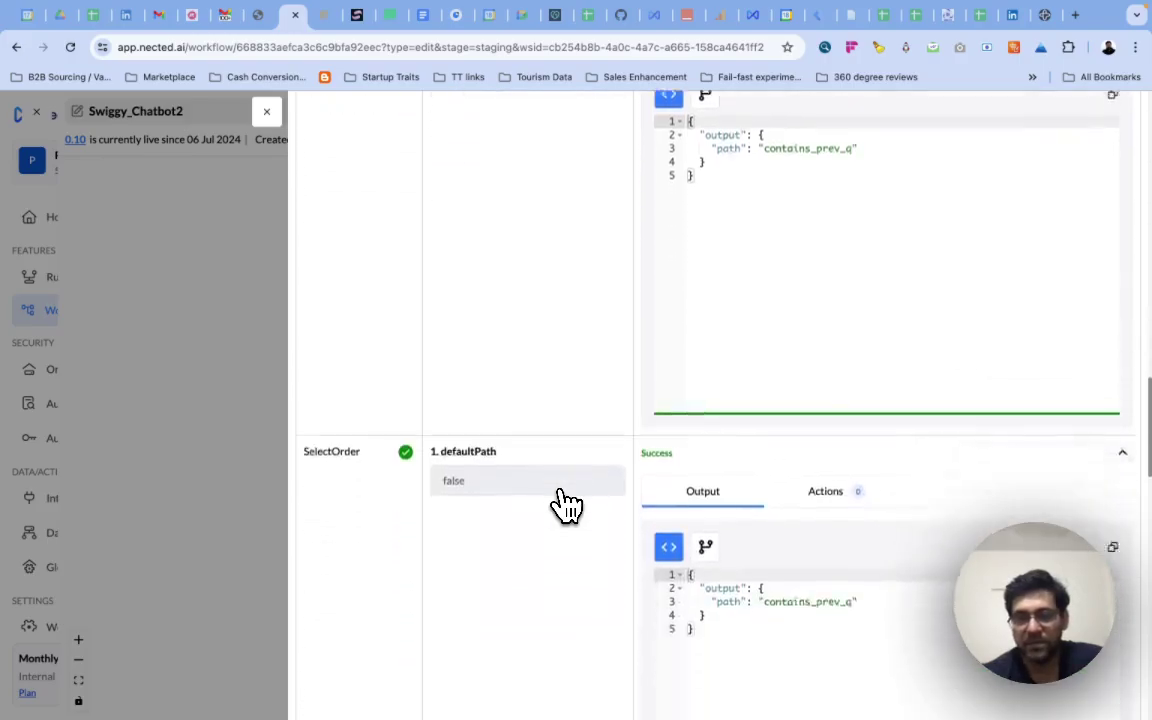
pyautogui.scroll(-2, 567, 506)
pyautogui.scroll(-11, 566, 505)
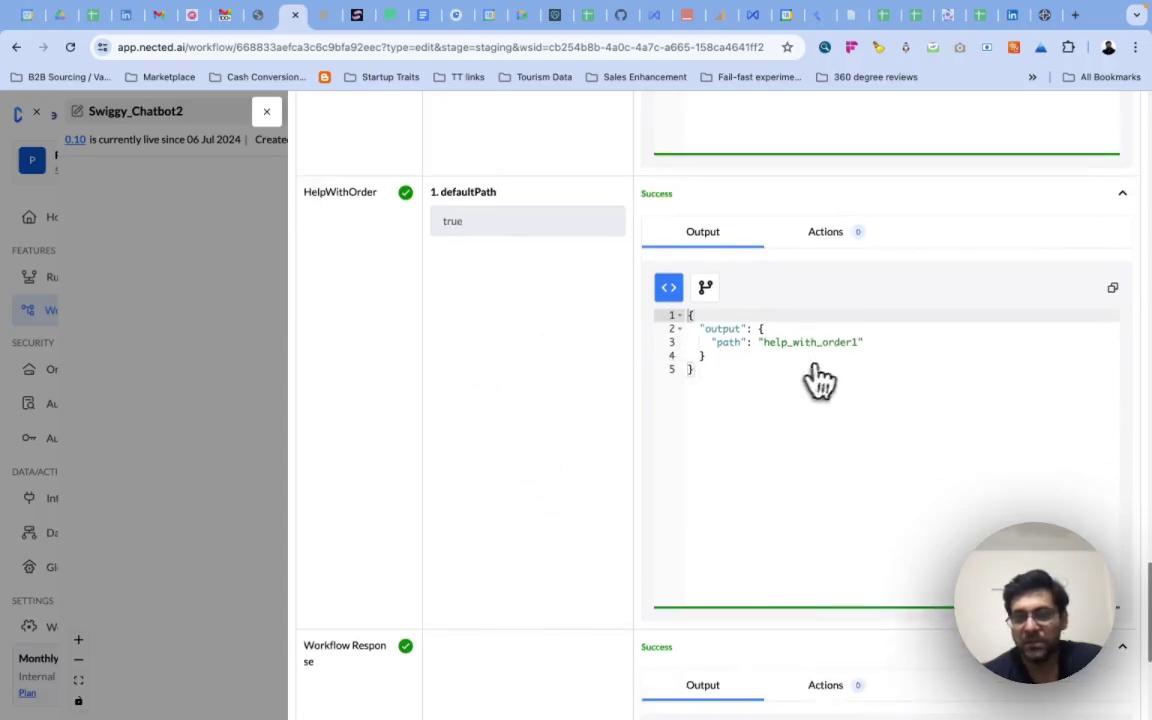
# Highlight the next_step options in the Workflow Response output and compare them with the Other Issues options in the Swiggy chat.
pyautogui.scroll(-4, 520, 478)
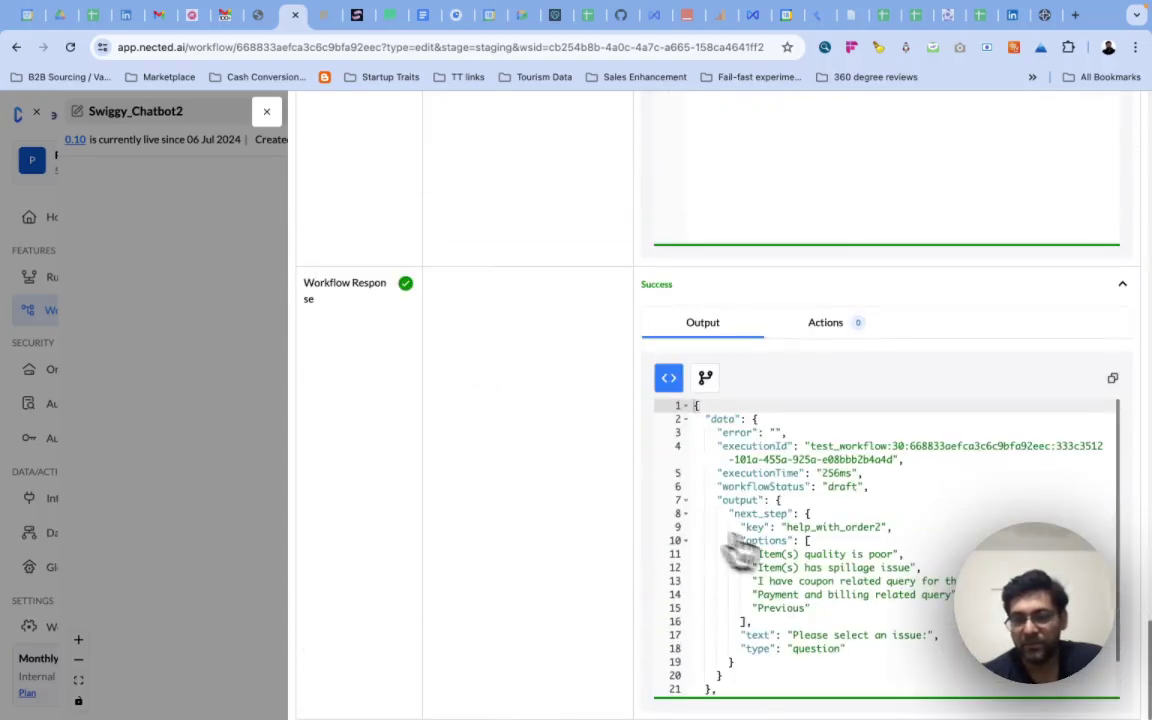
pyautogui.scroll(2, 797, 314)
pyautogui.scroll(-2, 810, 300)
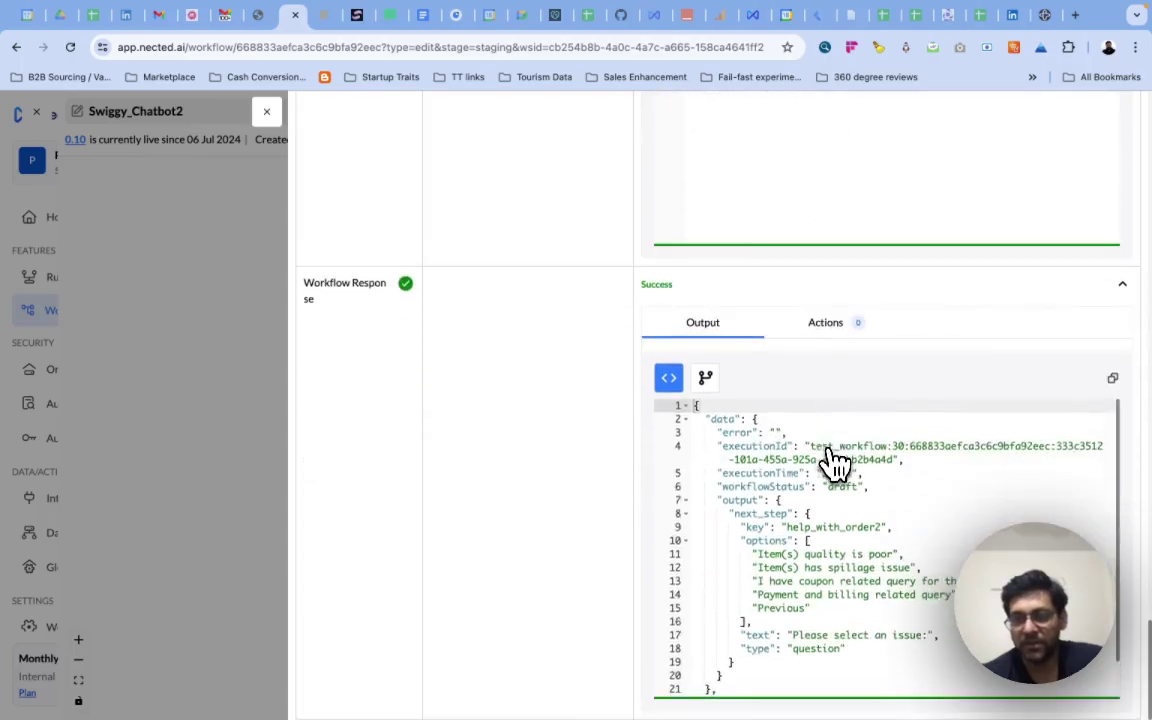
pyautogui.moveTo(752, 553); pyautogui.dragTo(816, 612)
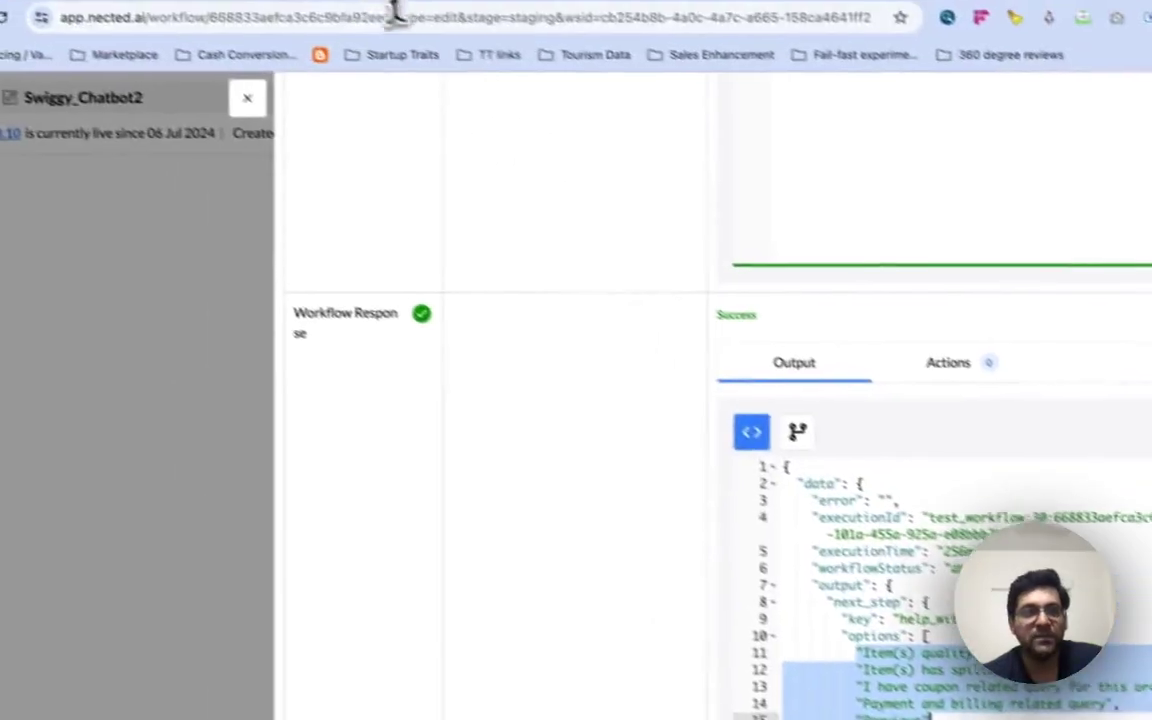
pyautogui.click(285, 15)
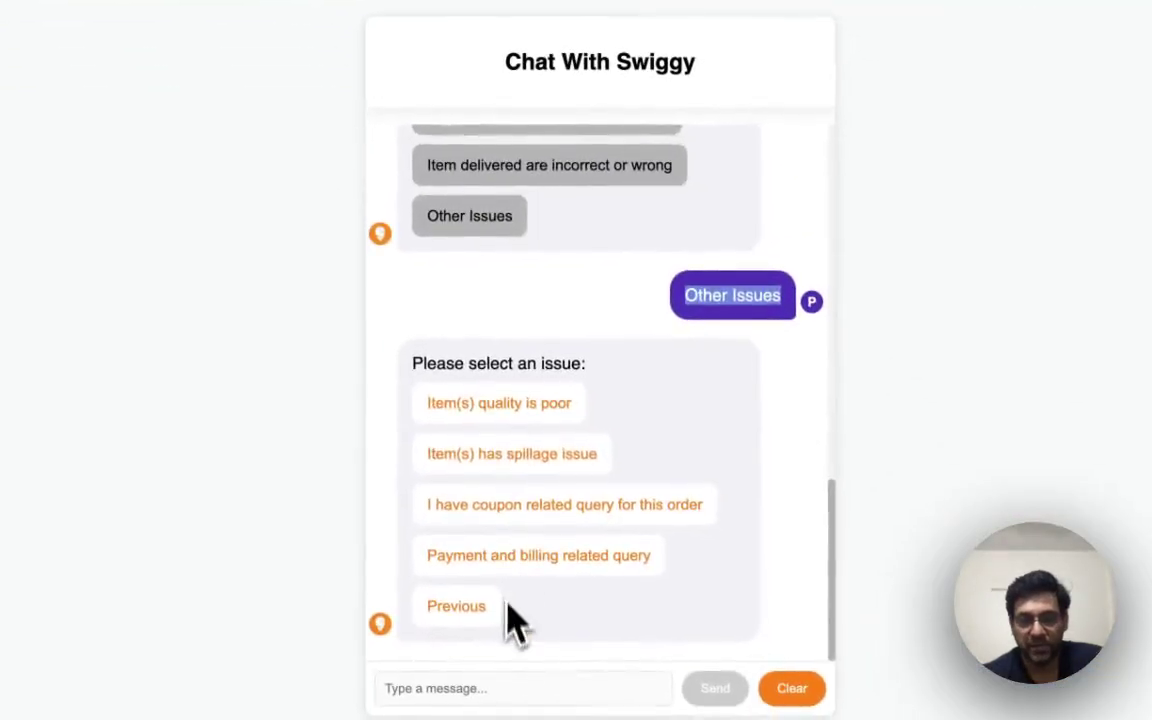
pyautogui.click(612, 327)
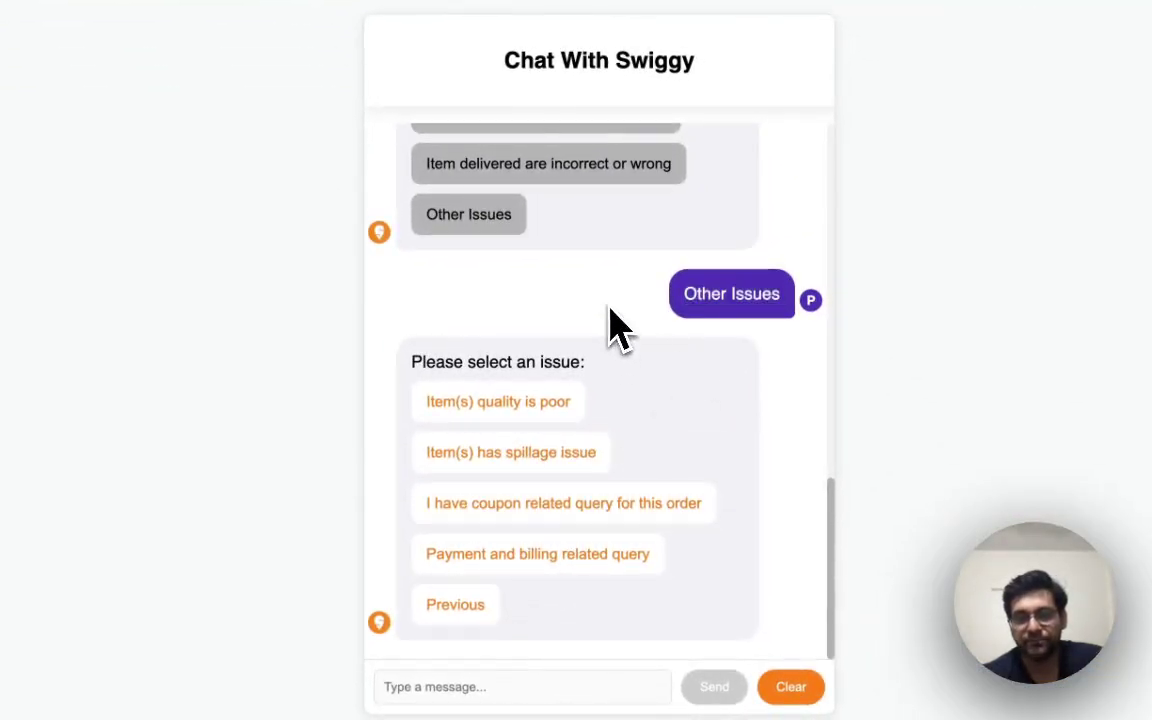